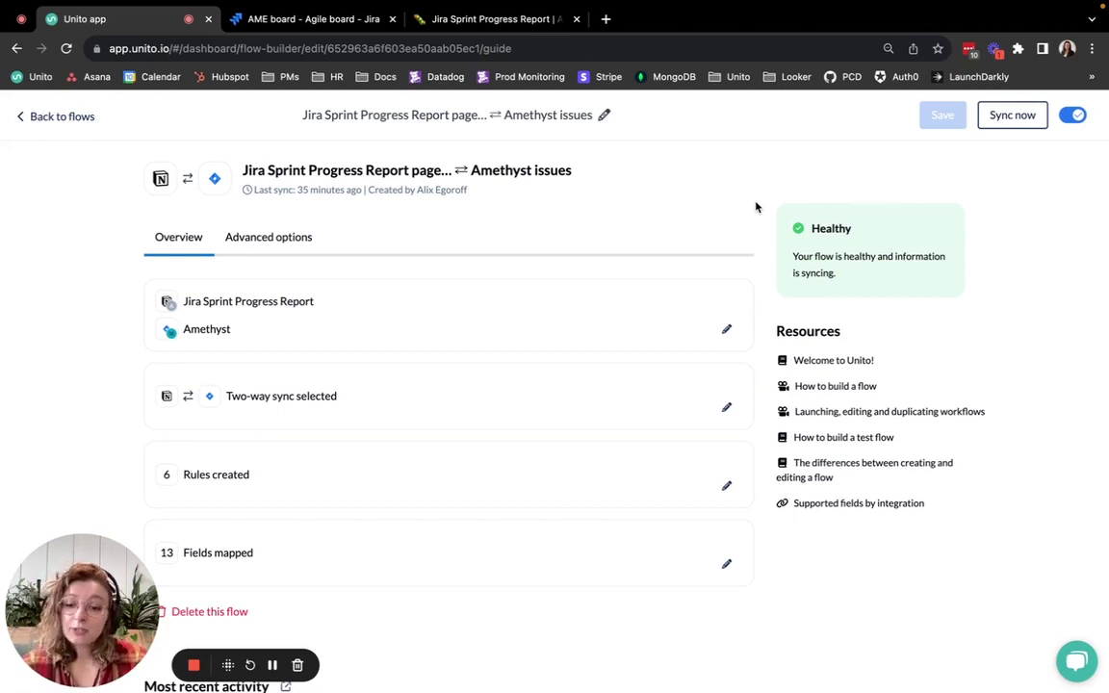
Step: Review the flow's connected Notion and Jira tools and its direction options, leaving two-way sync selected
left_click(724, 330)
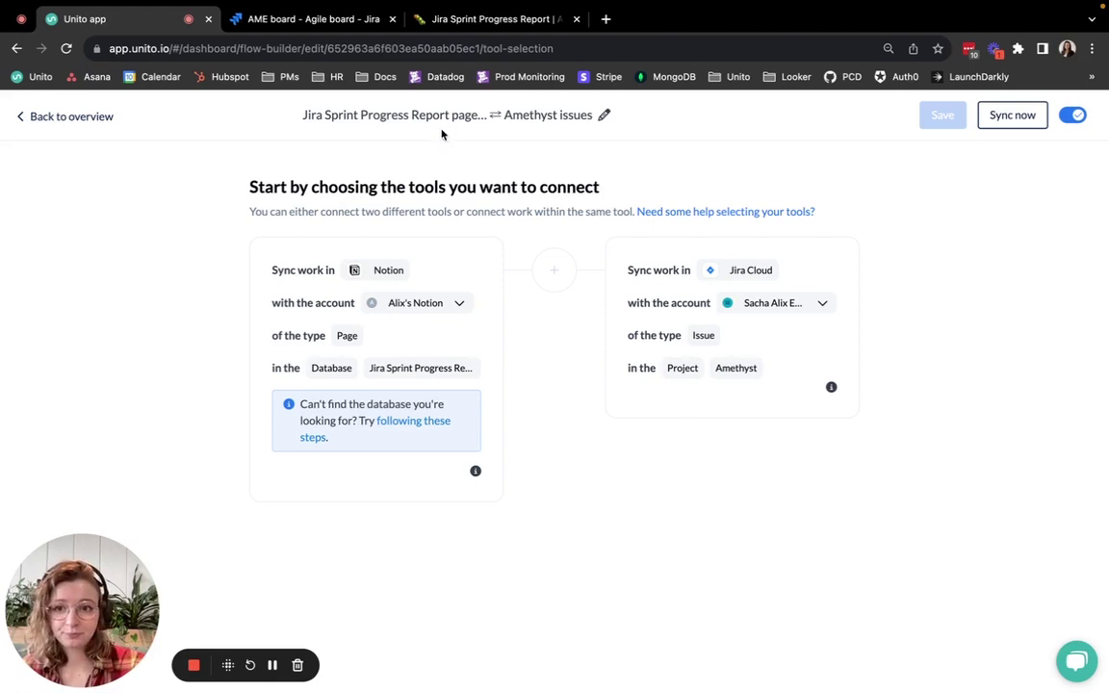
left_click(60, 116)
left_click(583, 392)
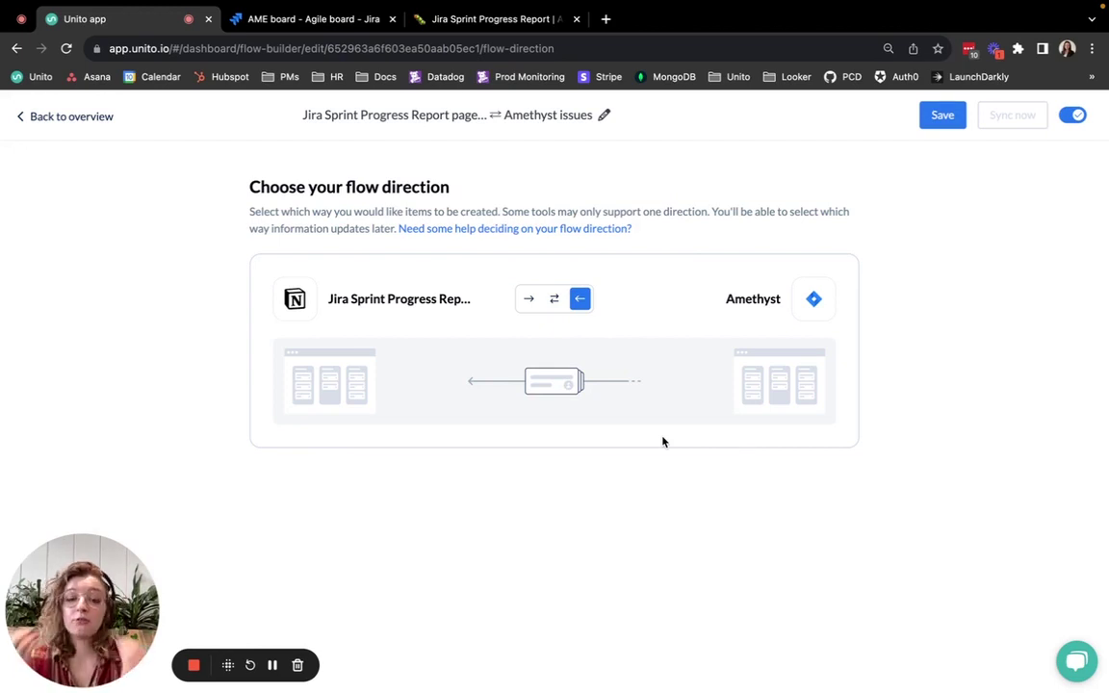
left_click(554, 299)
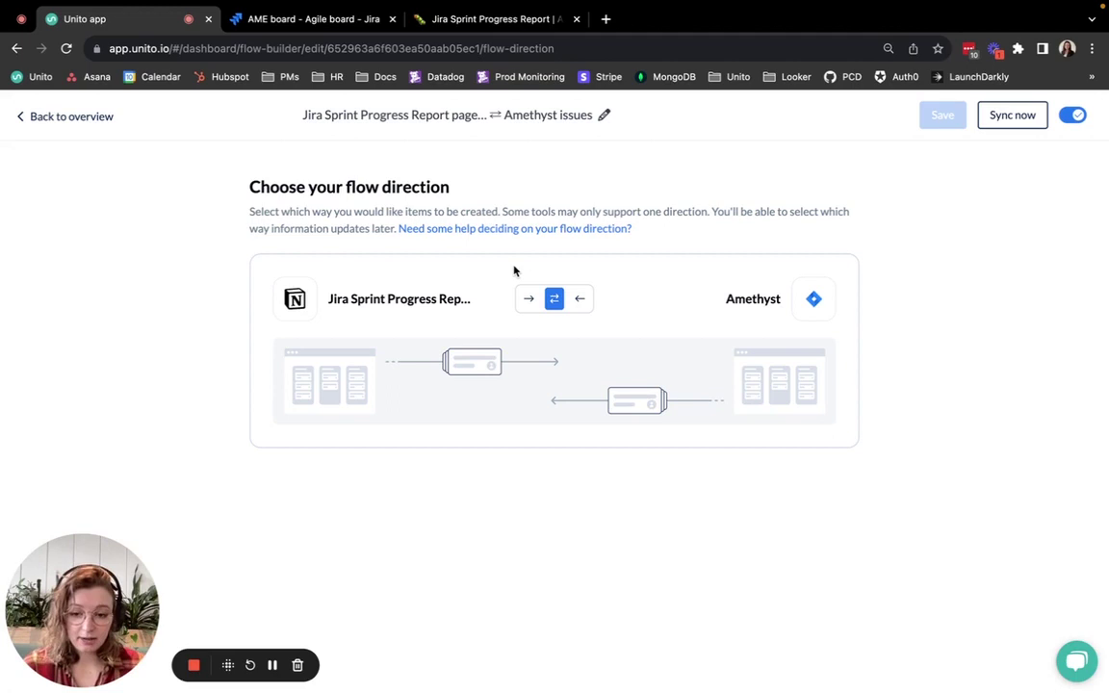
left_click(68, 115)
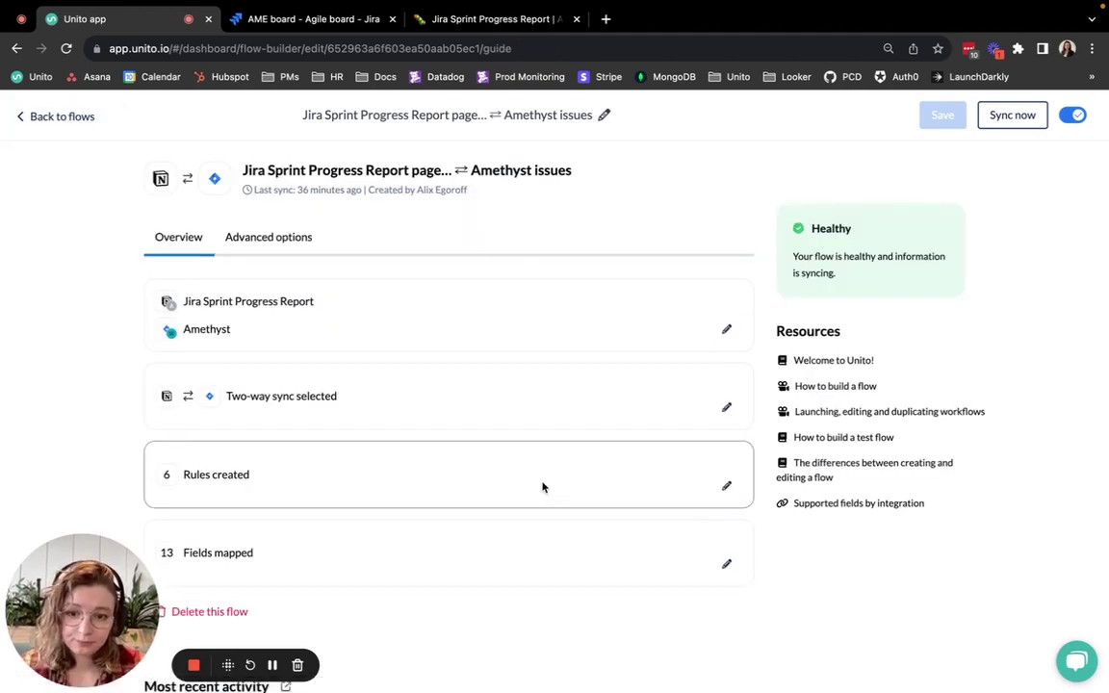
Step: Examine the flow's sync rules for both directions between Jira Sprint Progress Report and Amethyst, and return to the overview
left_click(731, 490)
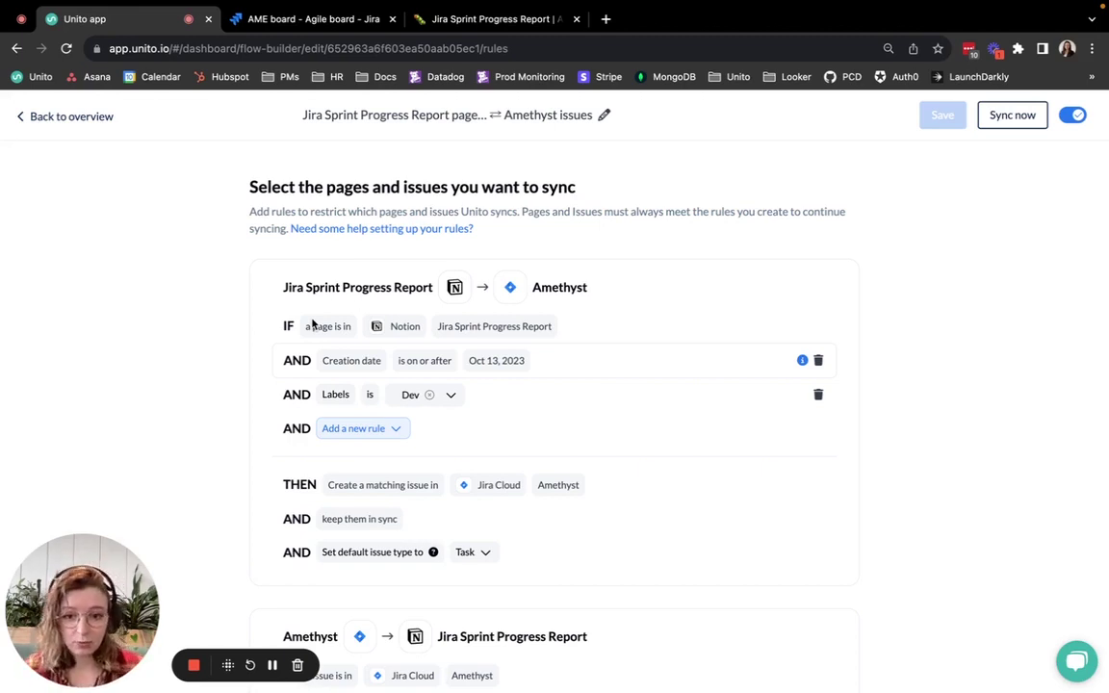
scroll(312, 324, "down", 3)
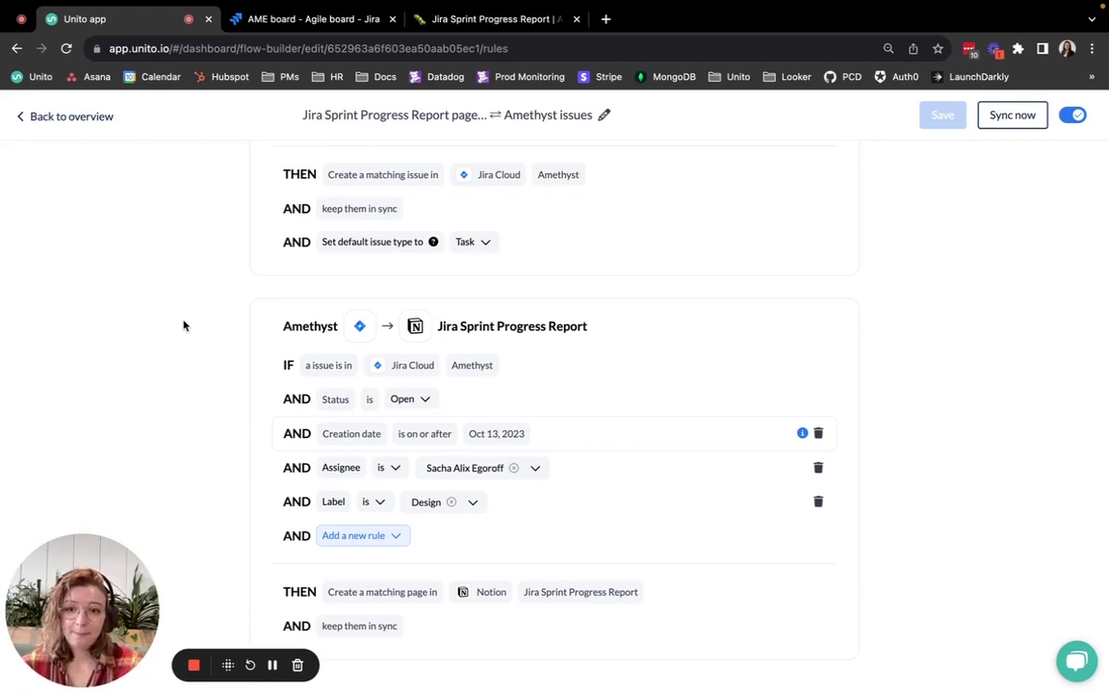
left_click(84, 116)
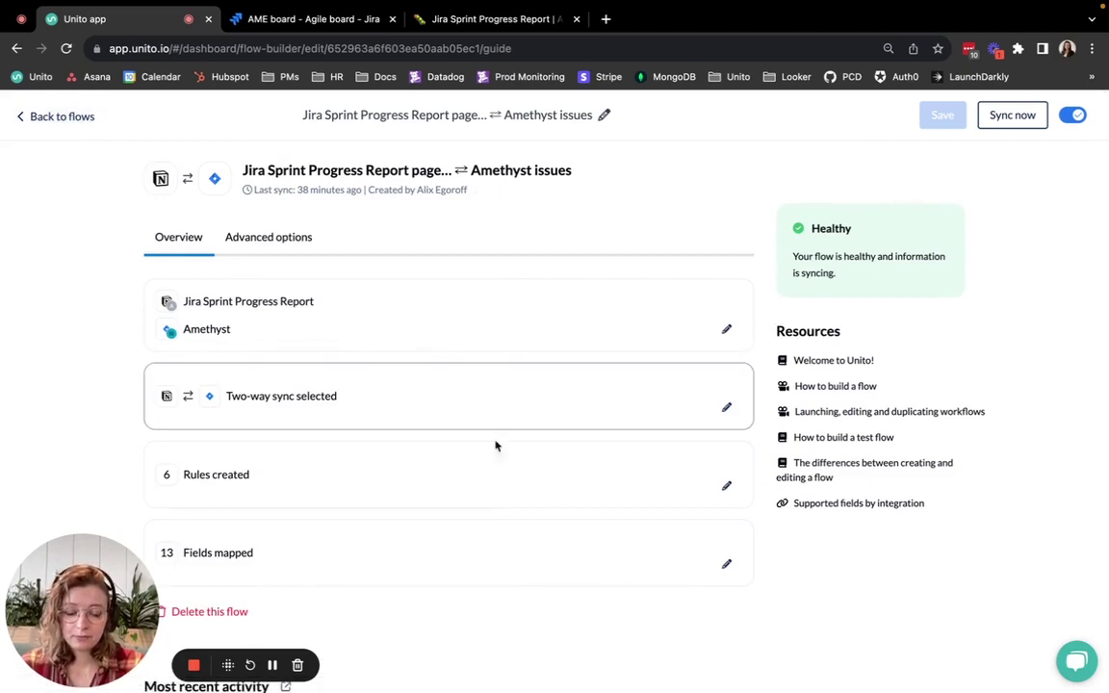
Step: Open the flow's field mappings and inspect how the Issue Summary and Status fields are configured
left_click(727, 564)
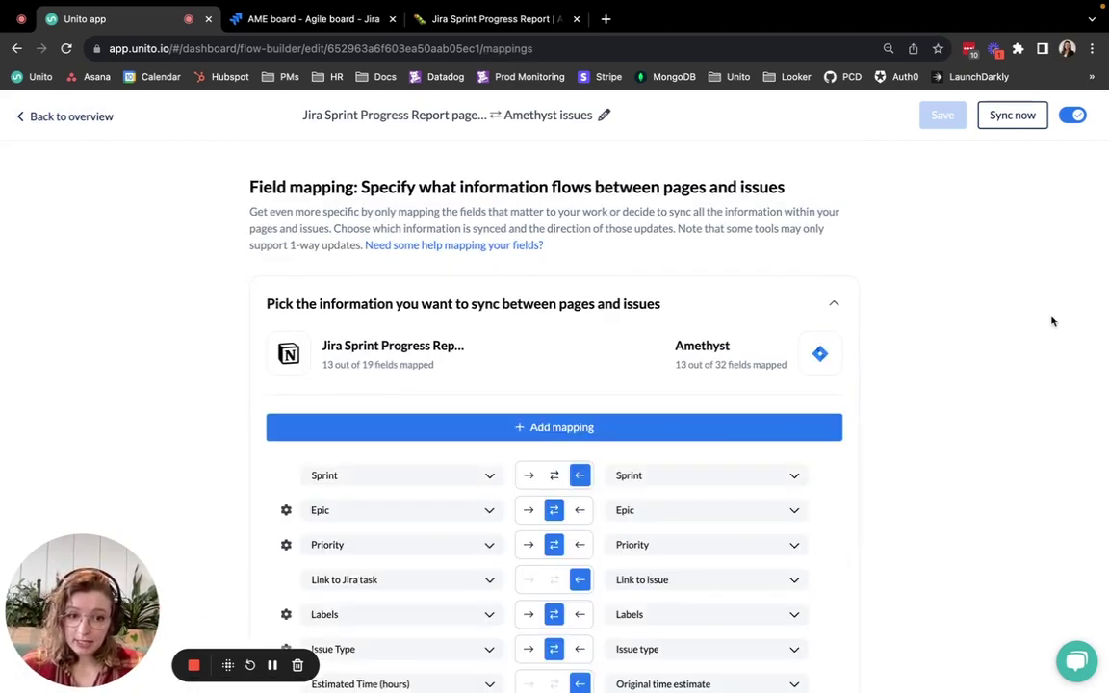
scroll(1052, 320, "down", 5)
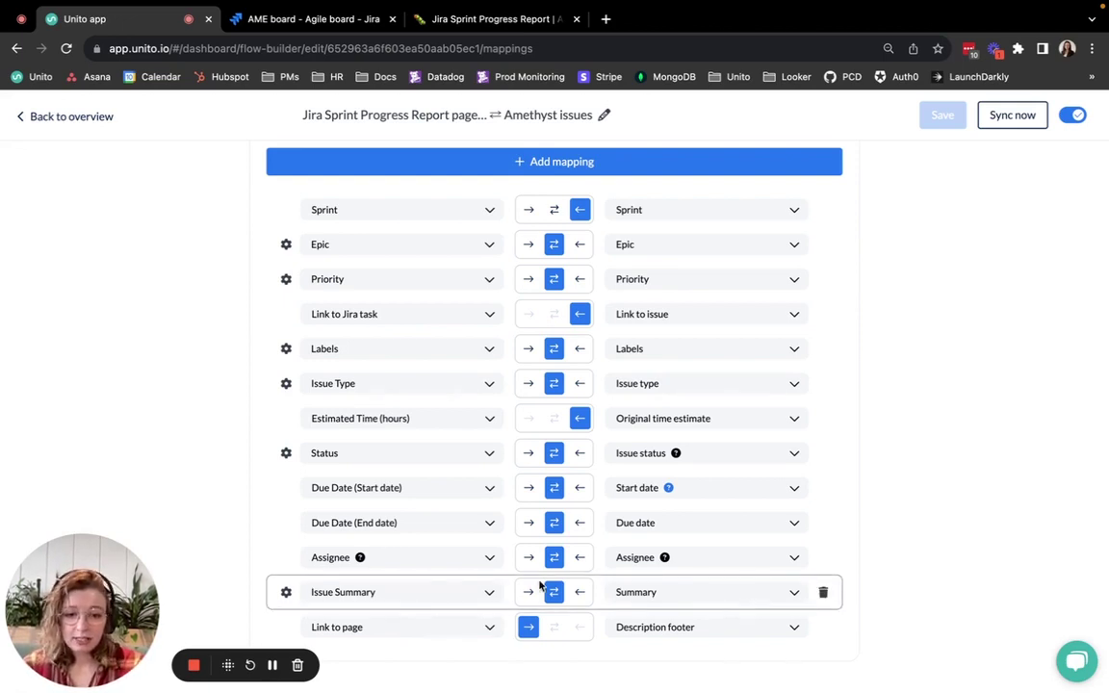
left_click(286, 592)
scroll(226, 527, "down", 1)
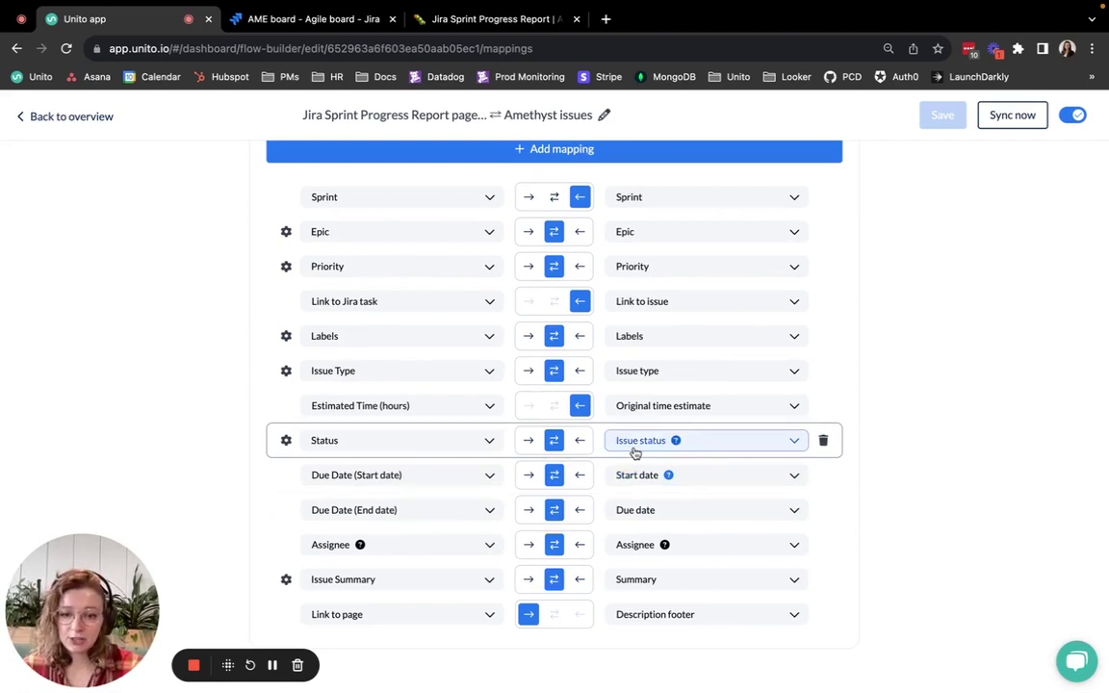
left_click(286, 441)
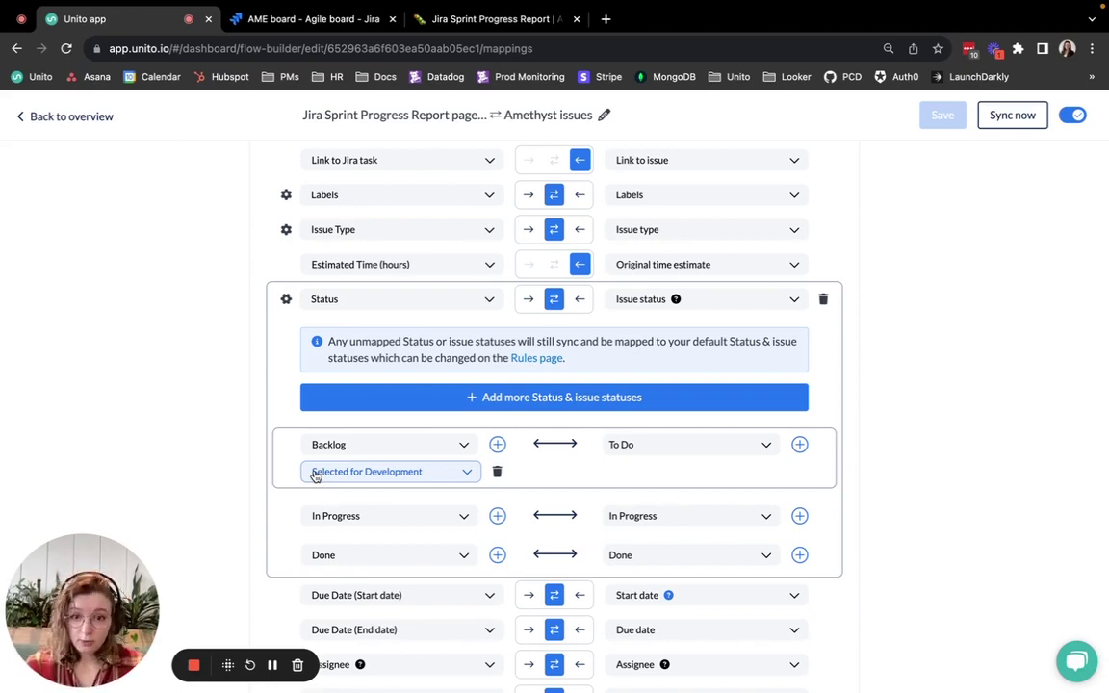
left_click(283, 298)
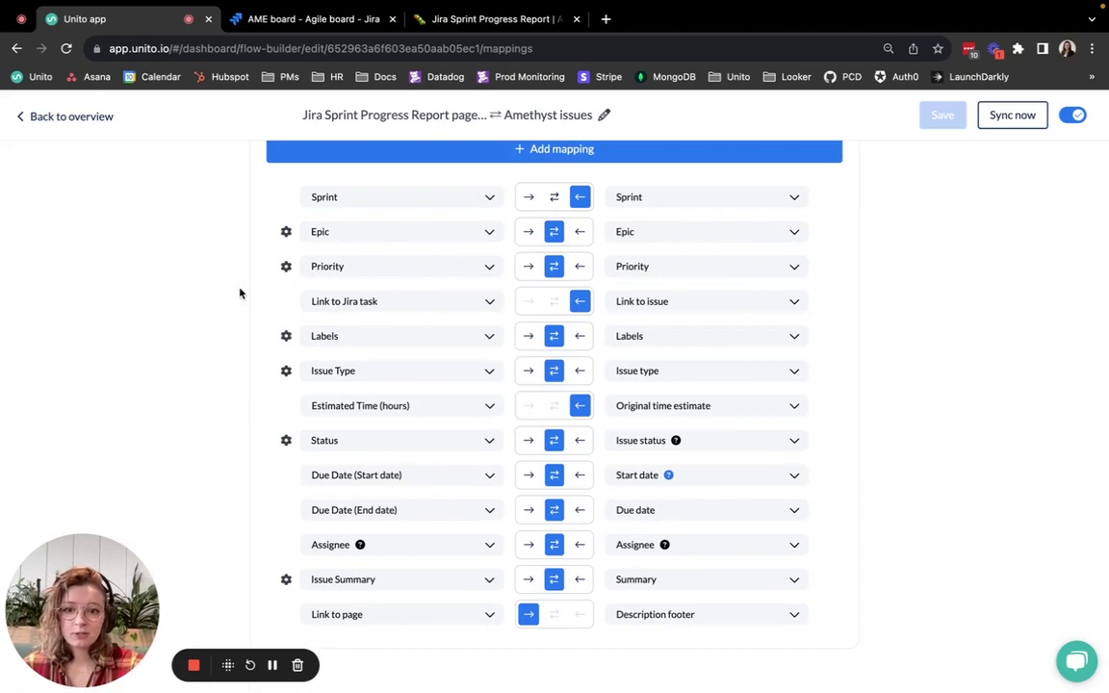
Step: Inspect the value mappings of the Issue Type, Labels and Epic fields, and return to the flow overview
left_click(286, 371)
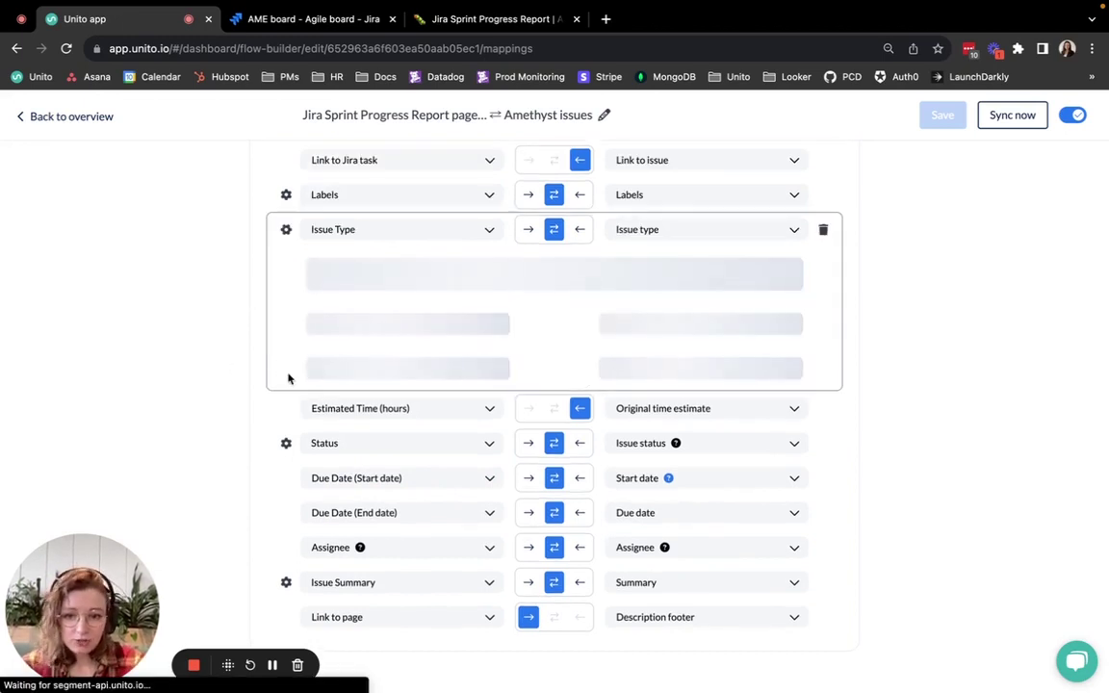
left_click(285, 194)
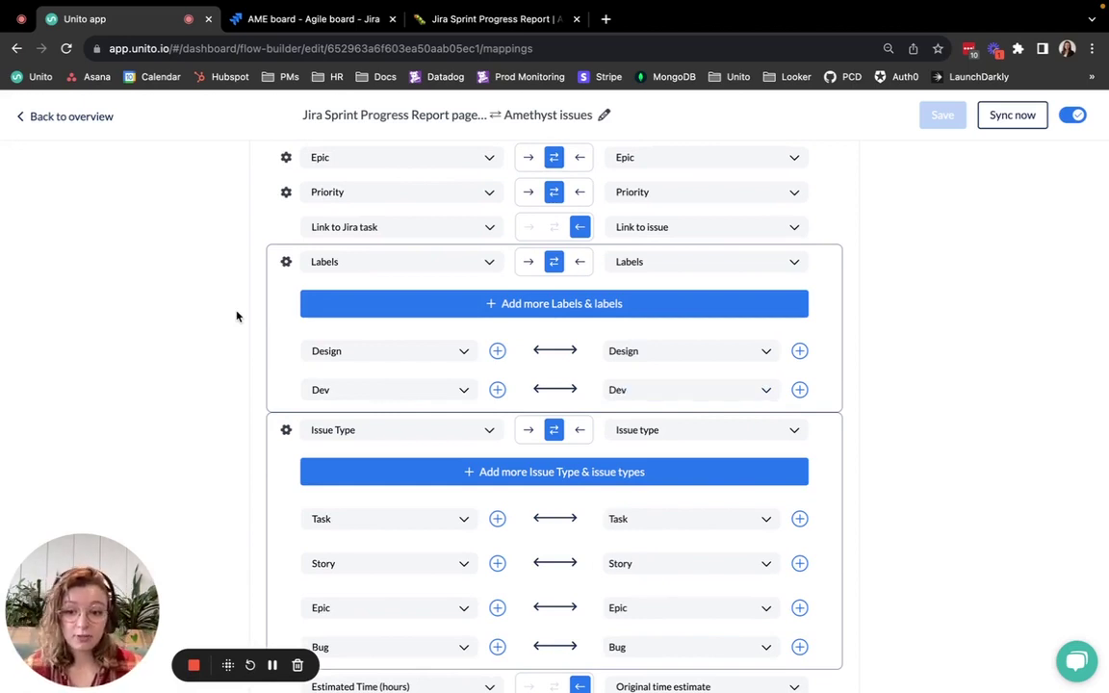
left_click(286, 261)
scroll(285, 351, "up", 3)
left_click(286, 350)
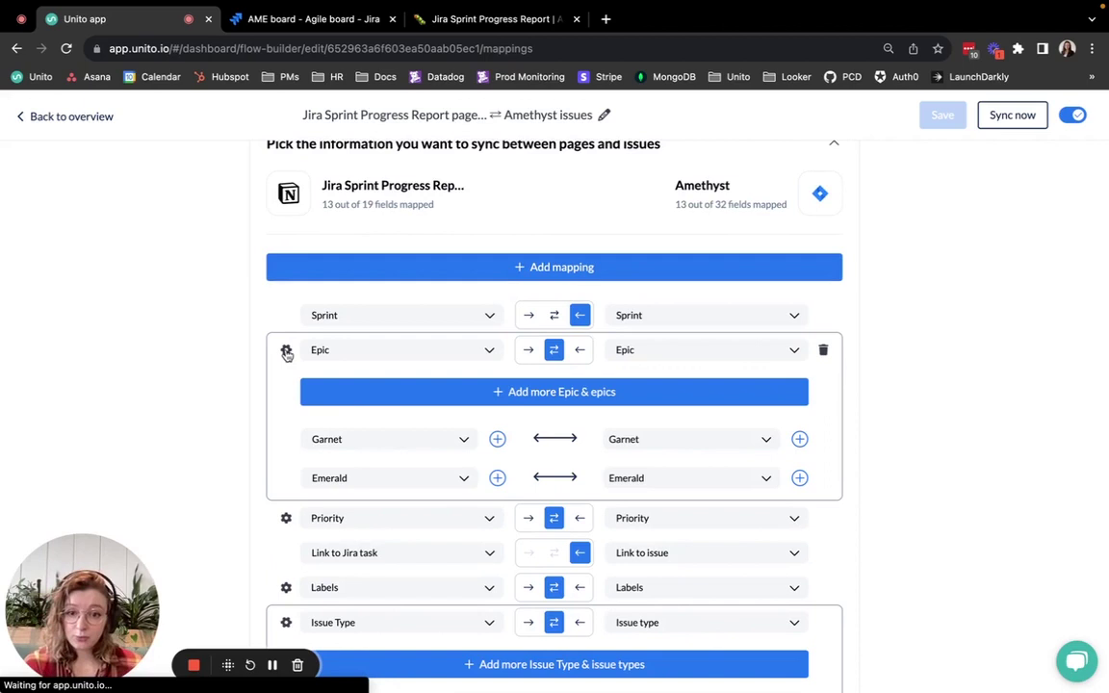
left_click(286, 351)
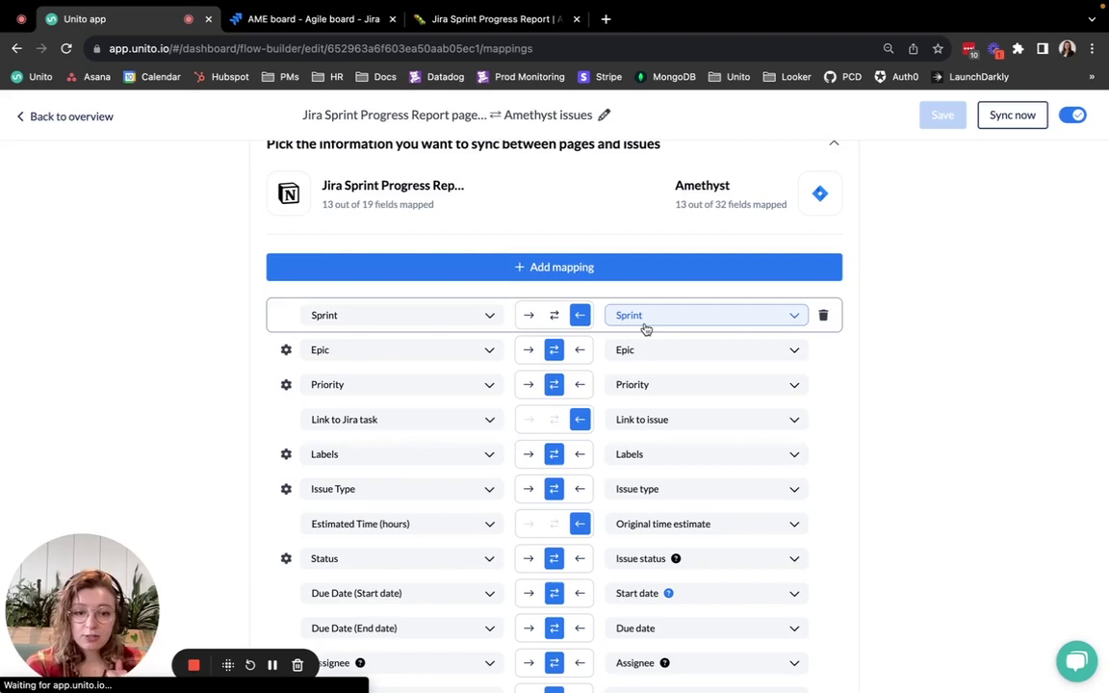
scroll(646, 329, "down", 3)
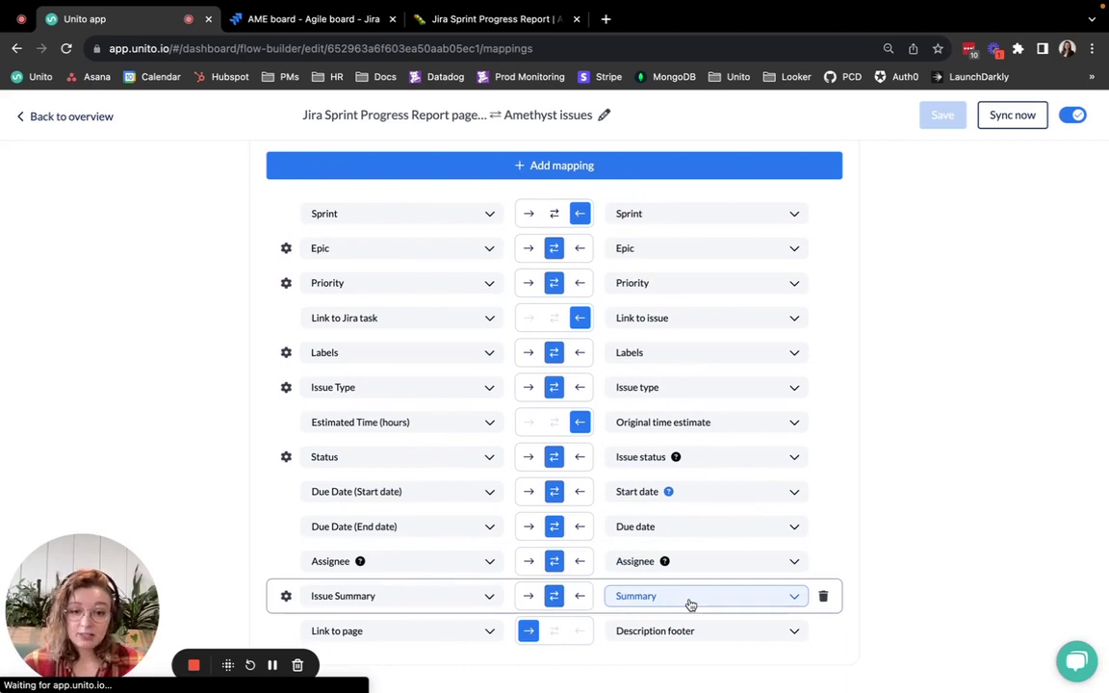
left_click(72, 116)
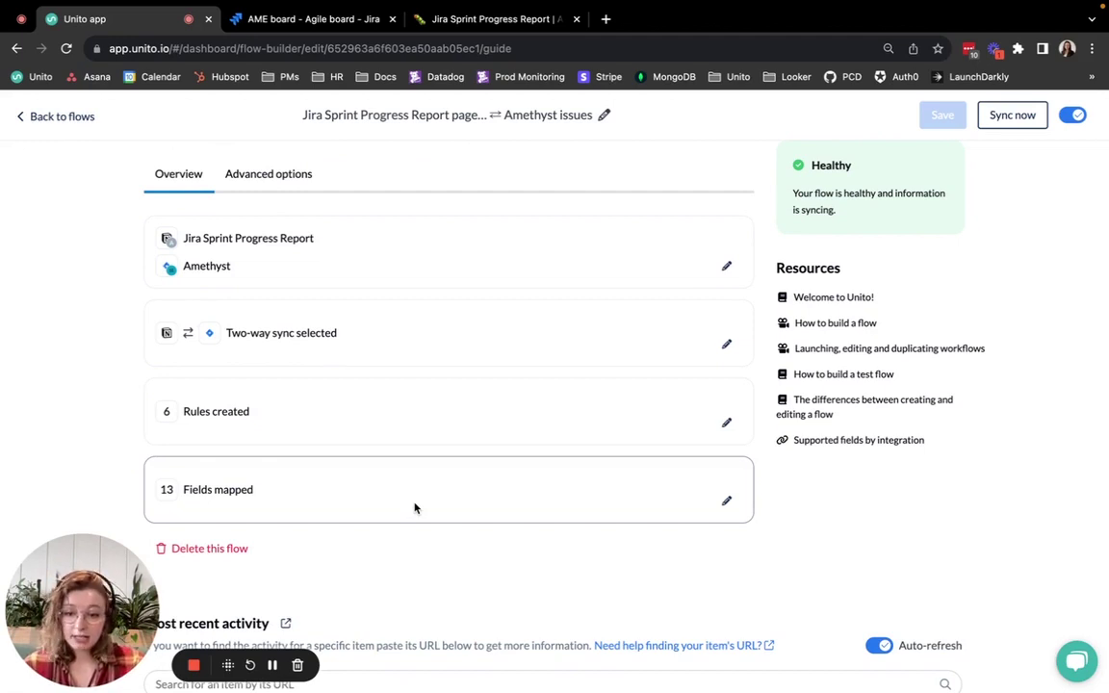
scroll(415, 508, "up", 1)
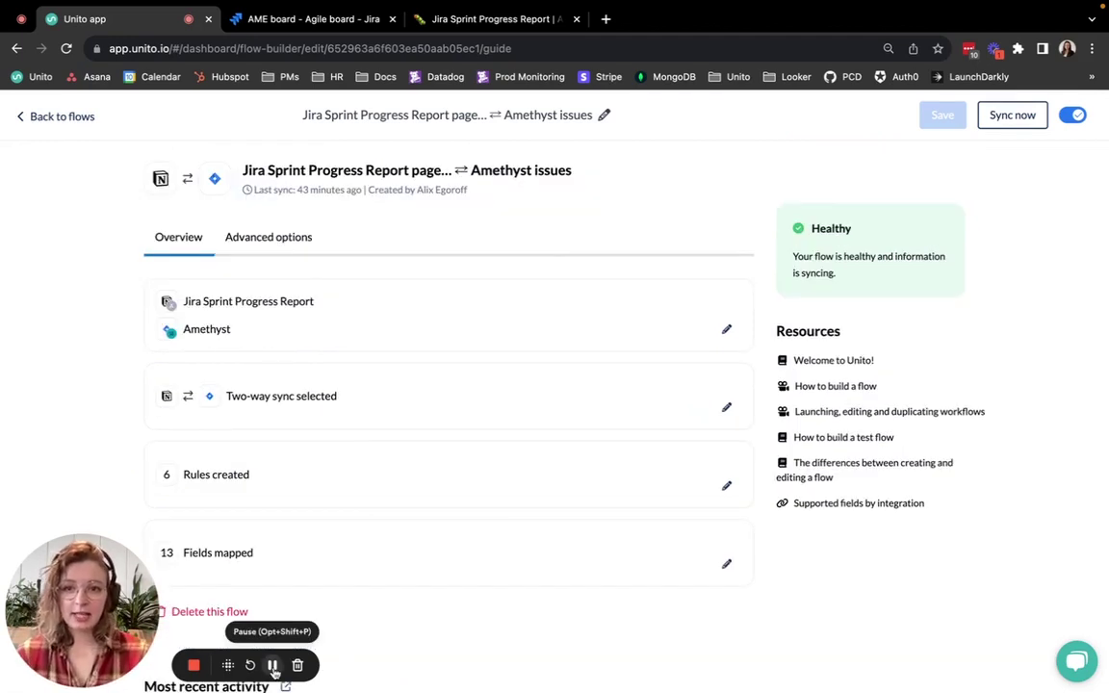
Step: Check the Jira board, switch to the Notion sprint report, and add a row titled "Brief overview of existing issues"
left_click(317, 21)
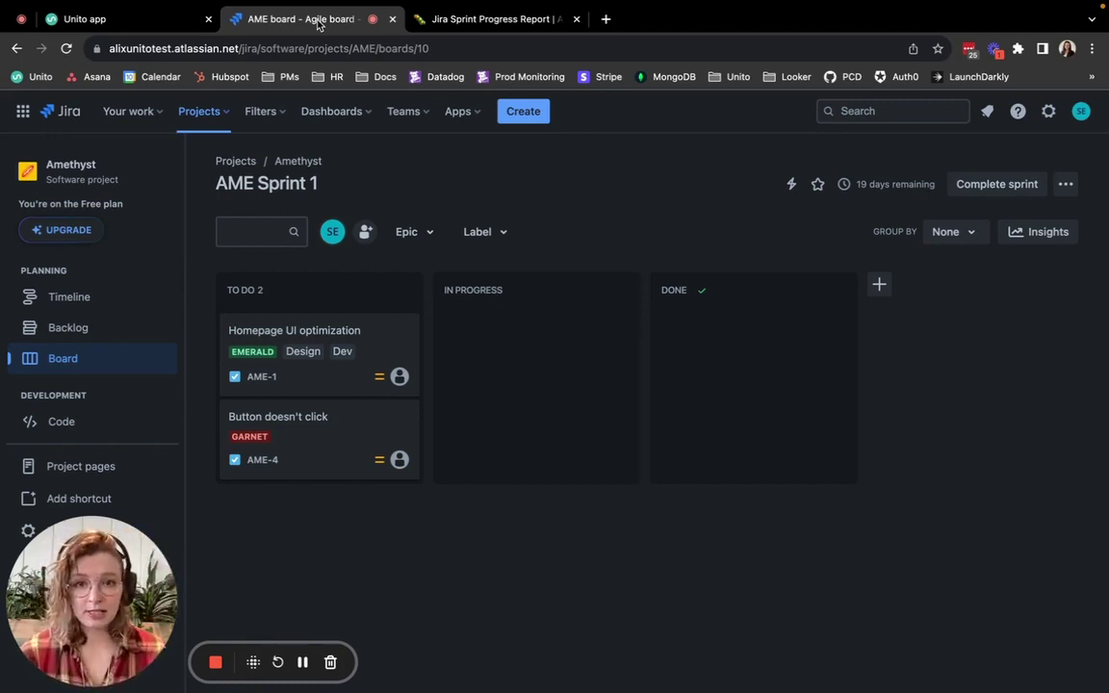
left_click(481, 20)
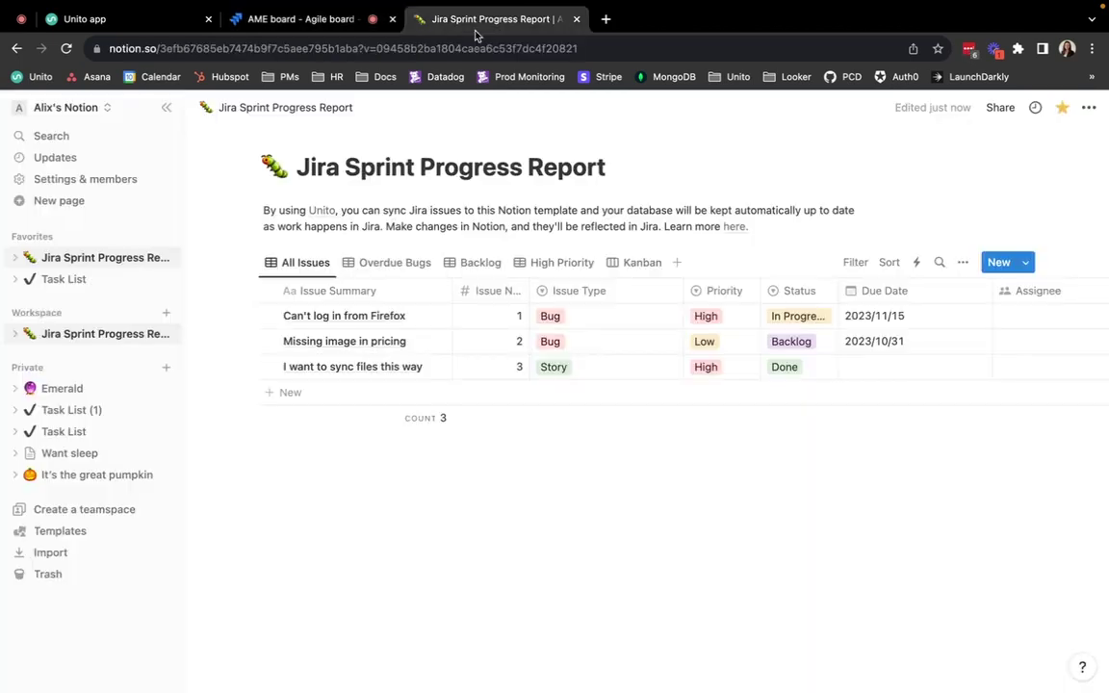
left_click(404, 397)
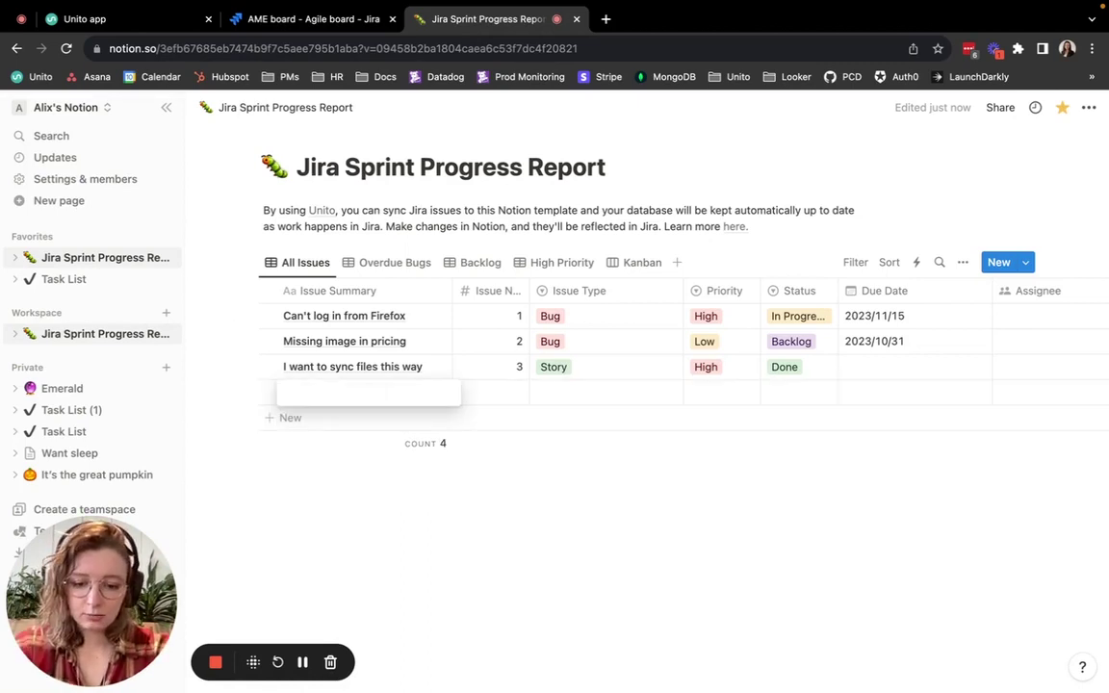
type("Brief overvi")
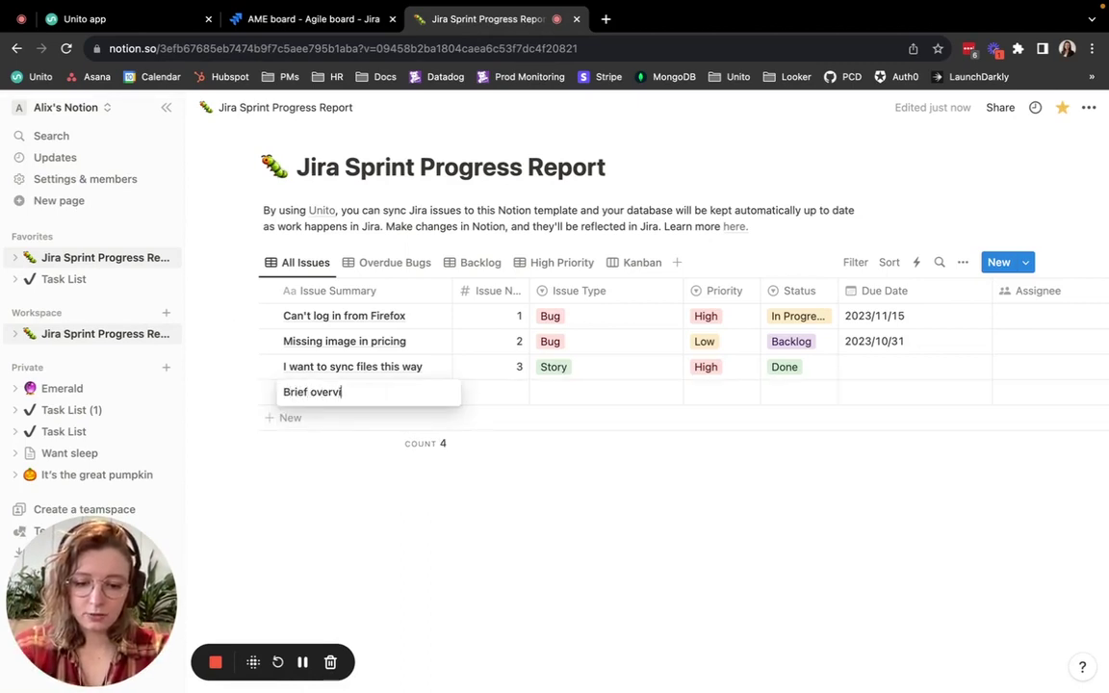
type("ew of existing issu")
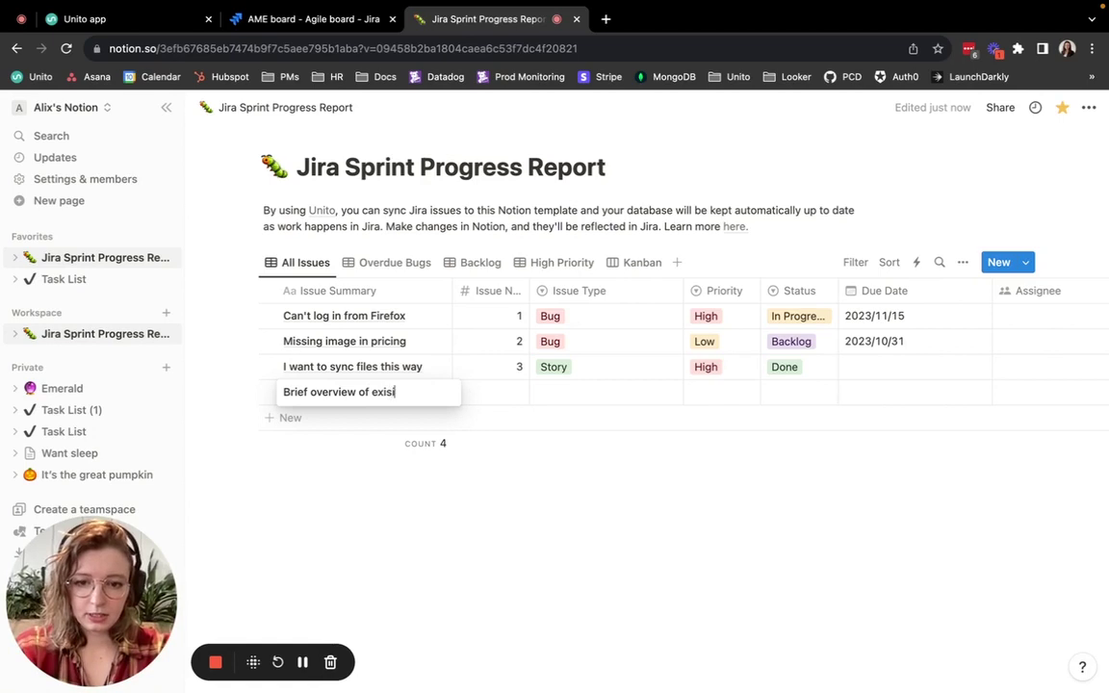
type("es")
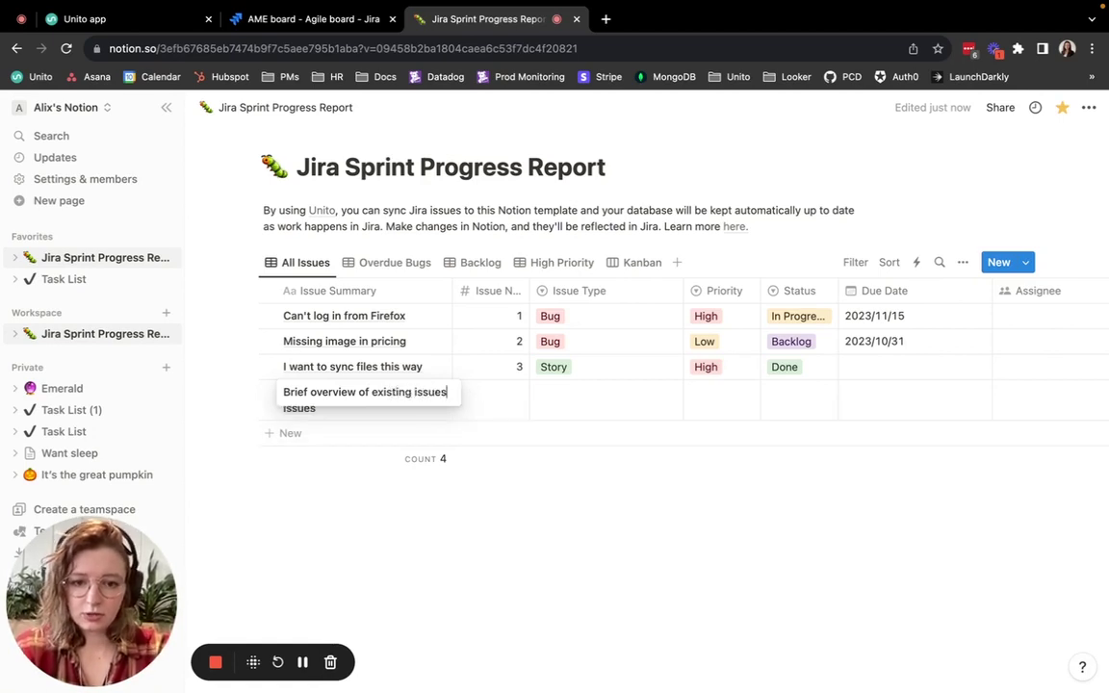
Step: Set the new row's issue type to Task, its priority to Low and its status to In Progress
left_click(605, 400)
left_click(603, 447)
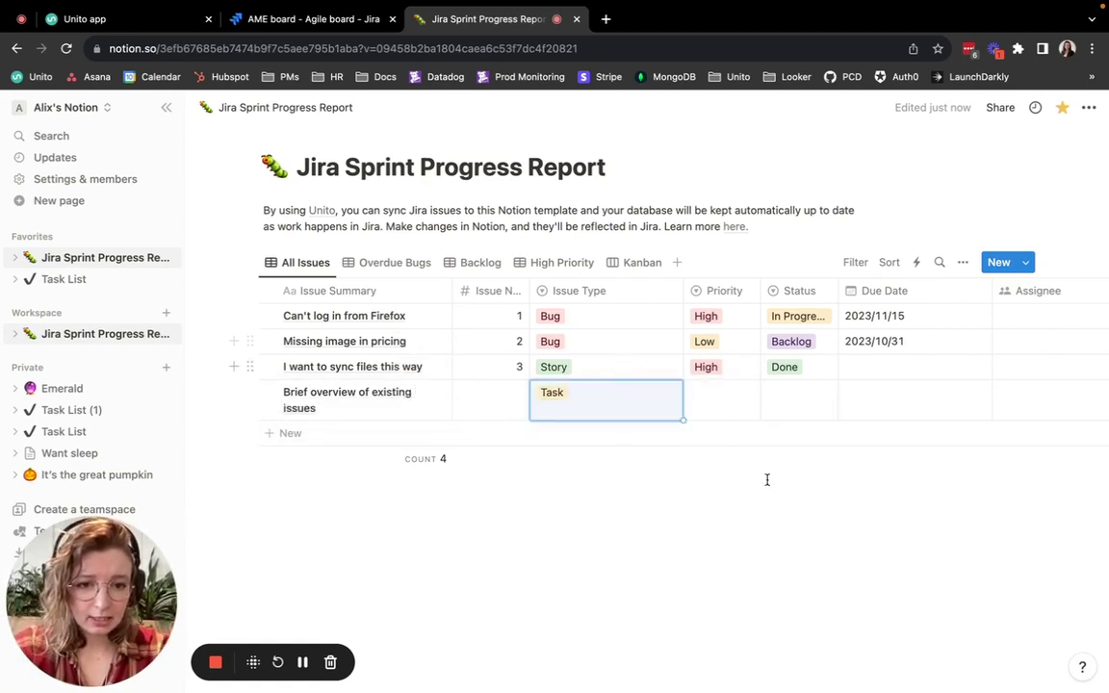
scroll(674, 414, "right", 2)
left_click(635, 401)
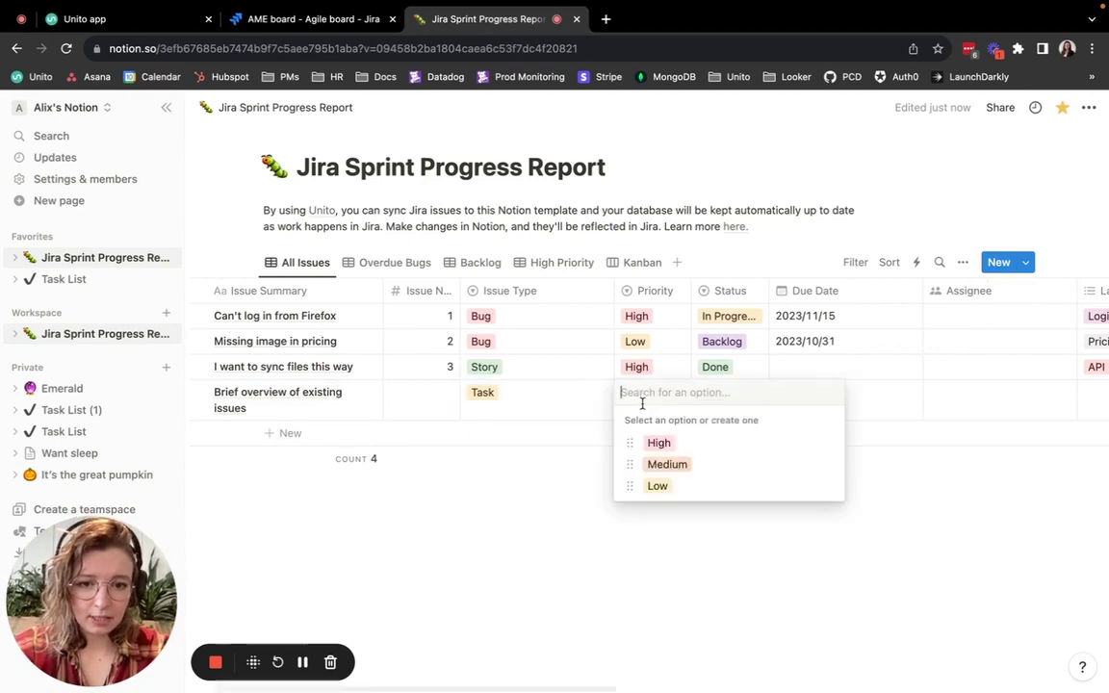
left_click(658, 485)
scroll(703, 354, "right", 2)
left_click(635, 393)
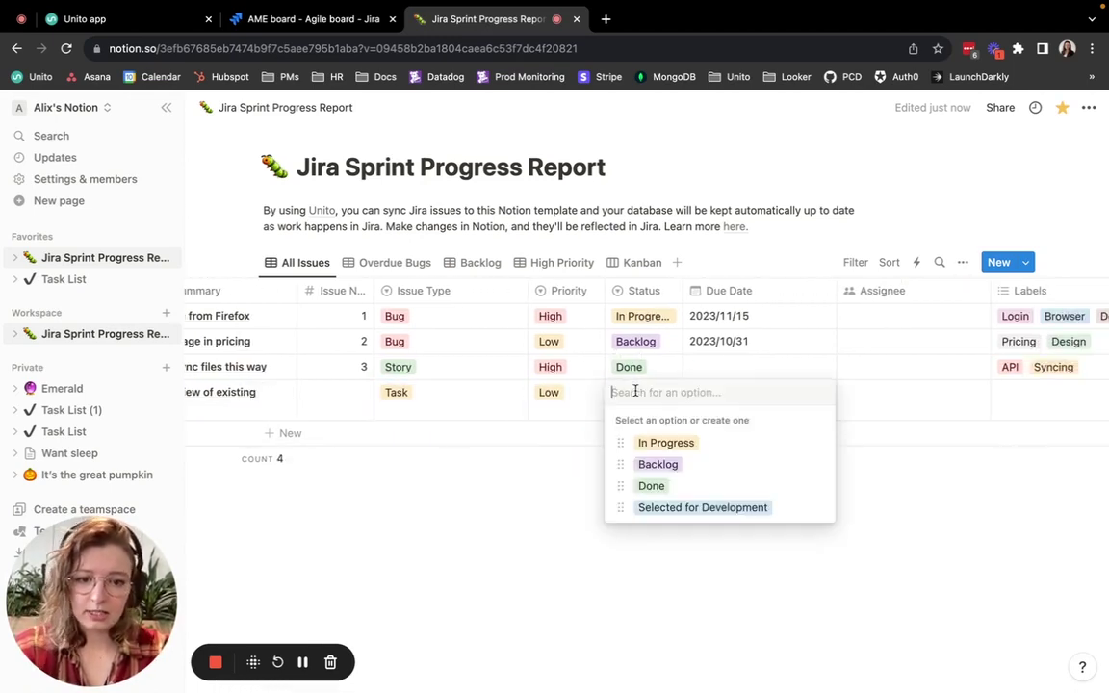
left_click(693, 444)
Step: Assign the Dev label and the Emerald epic to the new Notion row
scroll(797, 396, "right", 6)
left_click(797, 396)
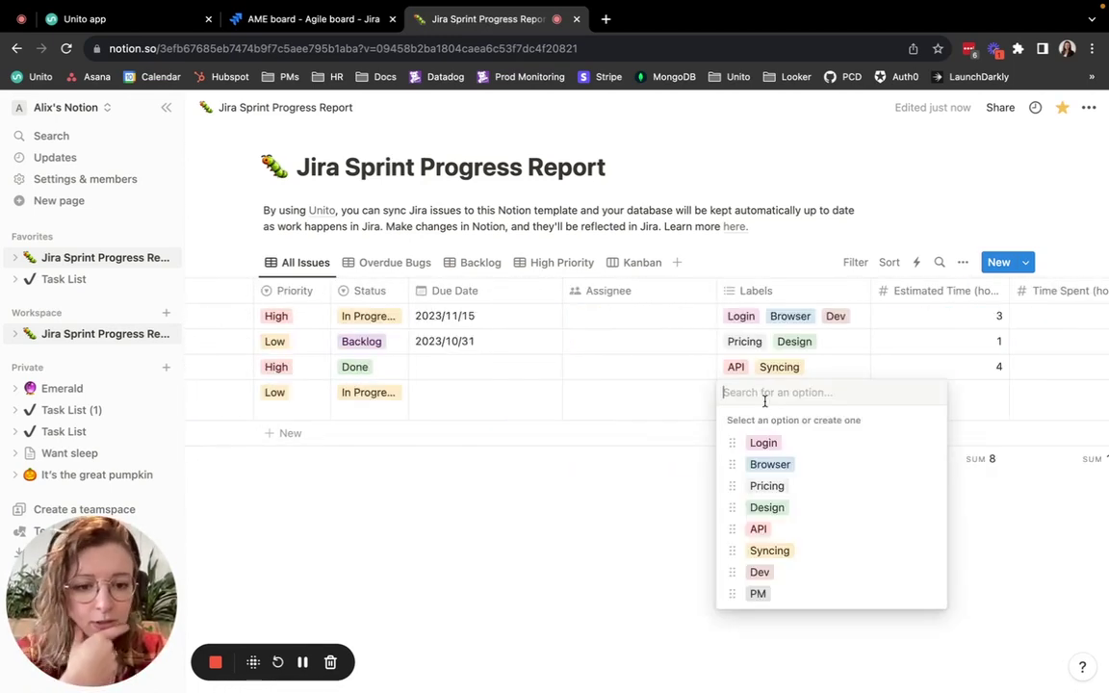
left_click(788, 574)
left_click(655, 544)
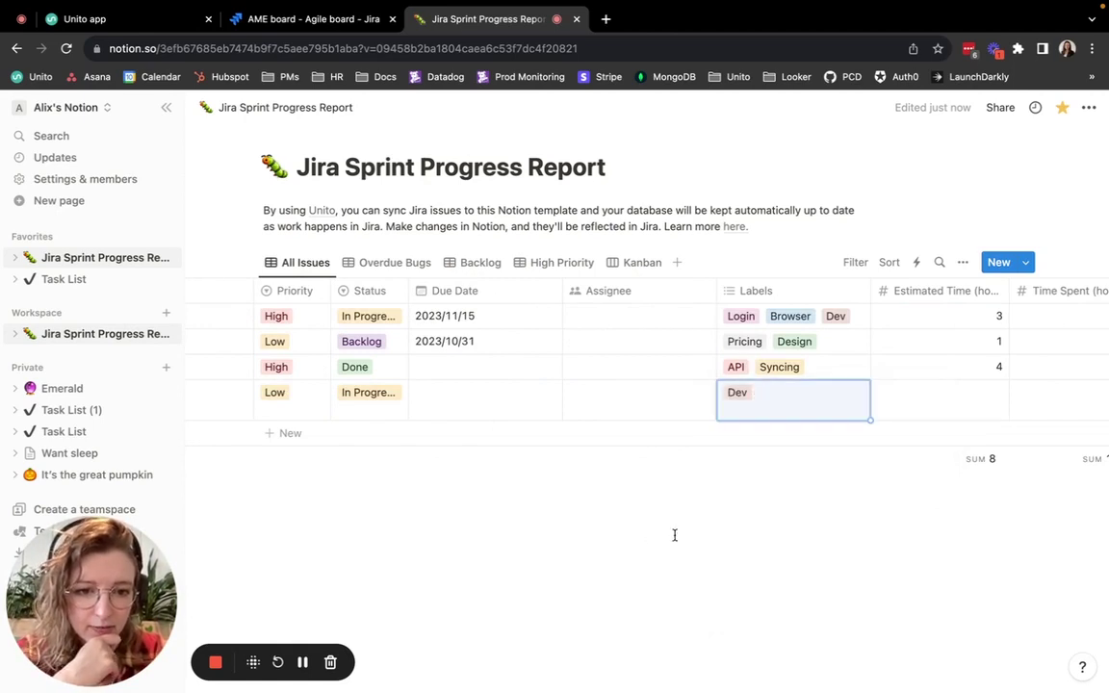
scroll(765, 500, "right", 10)
scroll(943, 433, "right", 2)
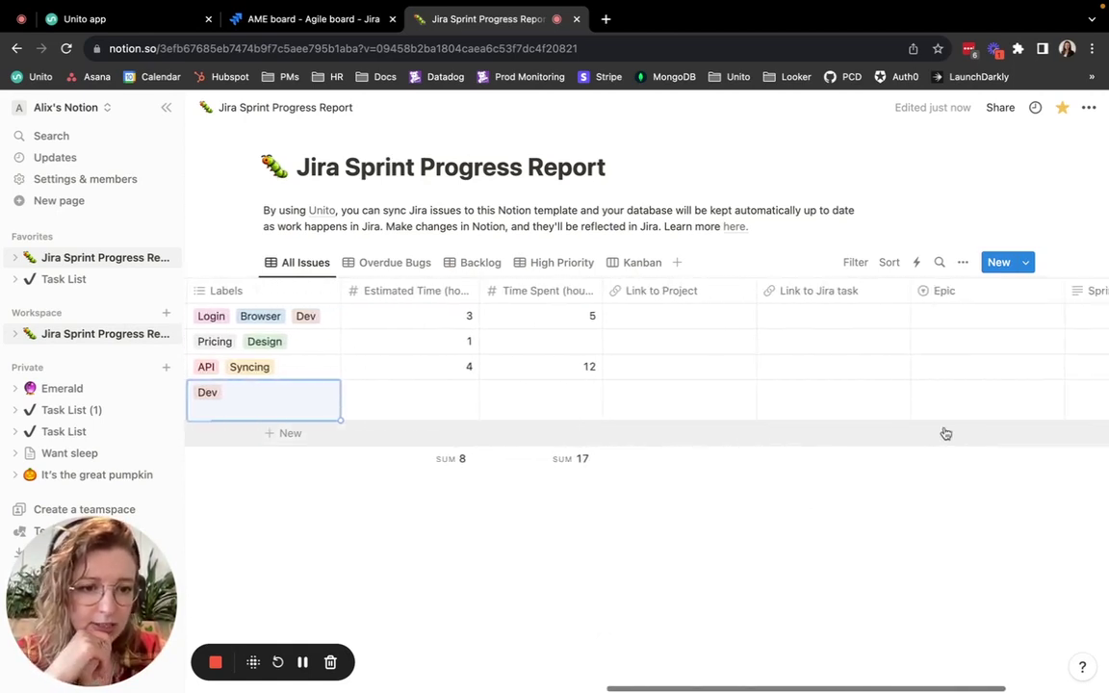
left_click(958, 399)
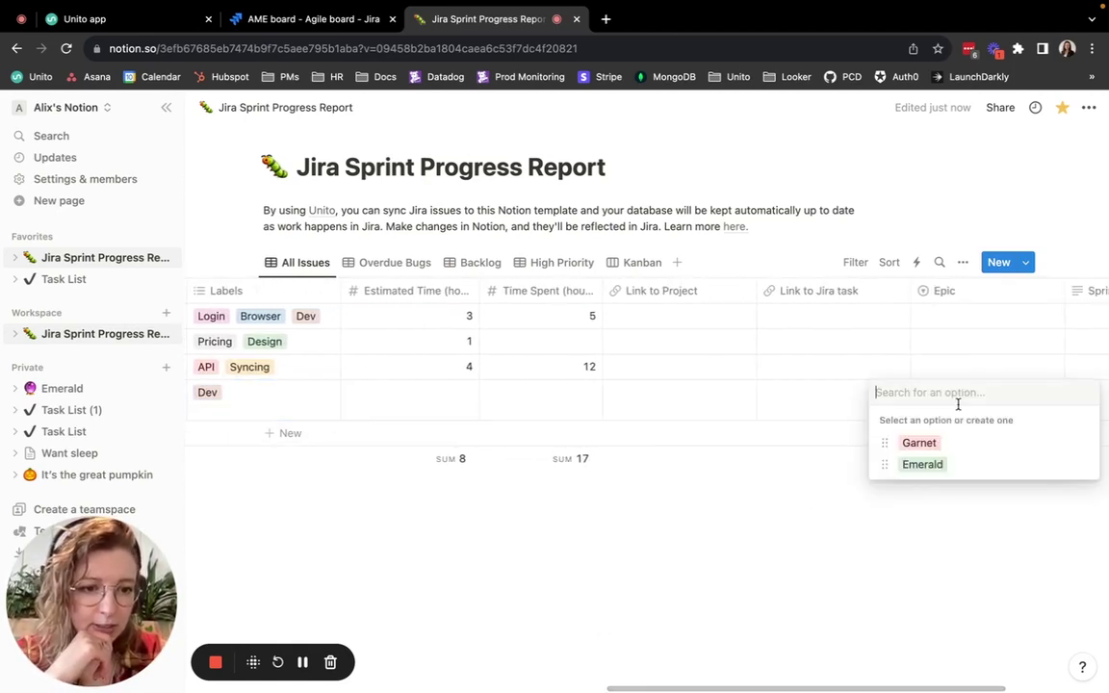
left_click(953, 467)
left_click(666, 482)
Step: Review the new row's synced fields in Notion and switch to the Amethyst backlog in Jira to compare the matching issue
scroll(666, 388, "left", 10)
scroll(666, 389, "left", 5)
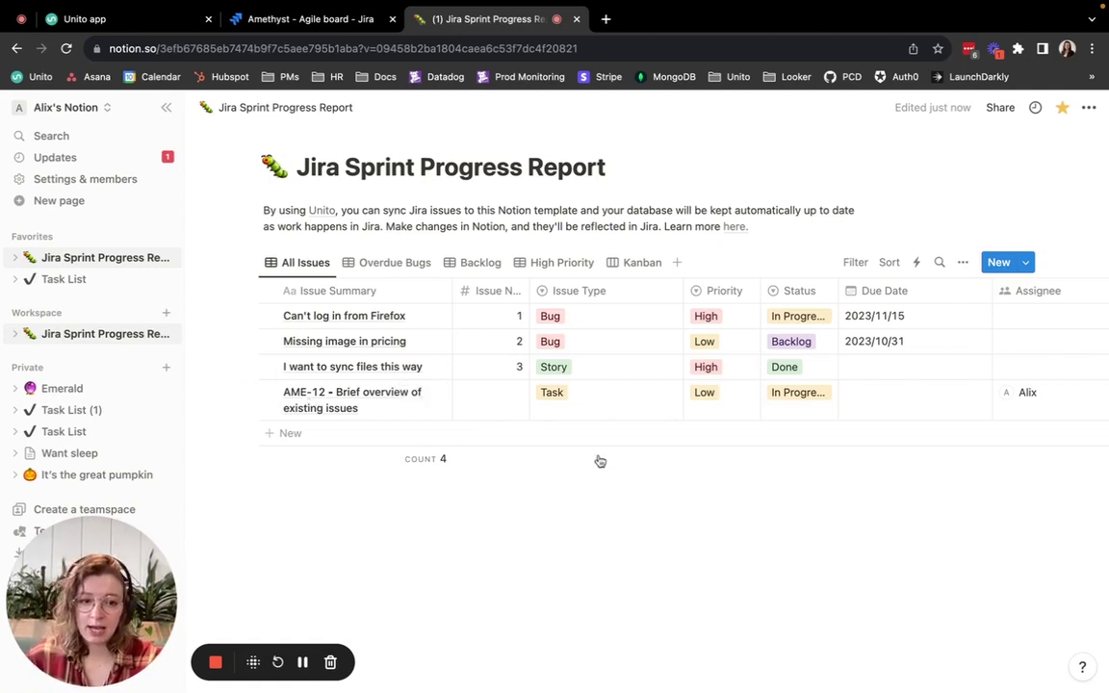
scroll(670, 435, "right", 10)
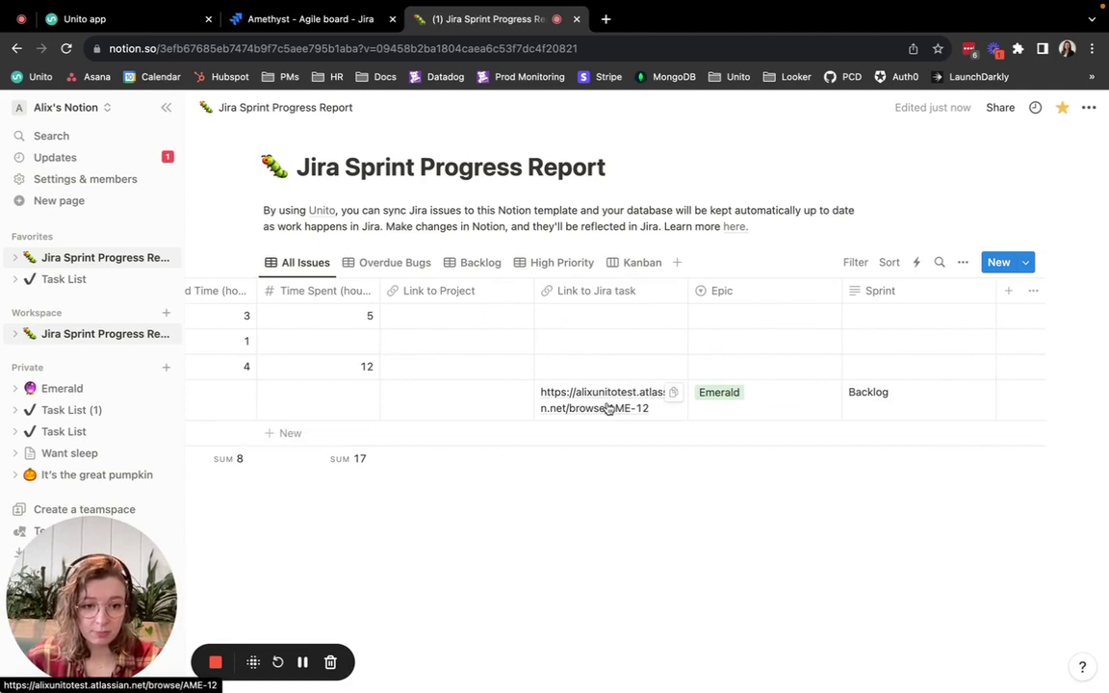
scroll(550, 394, "left", 10)
left_click(304, 24)
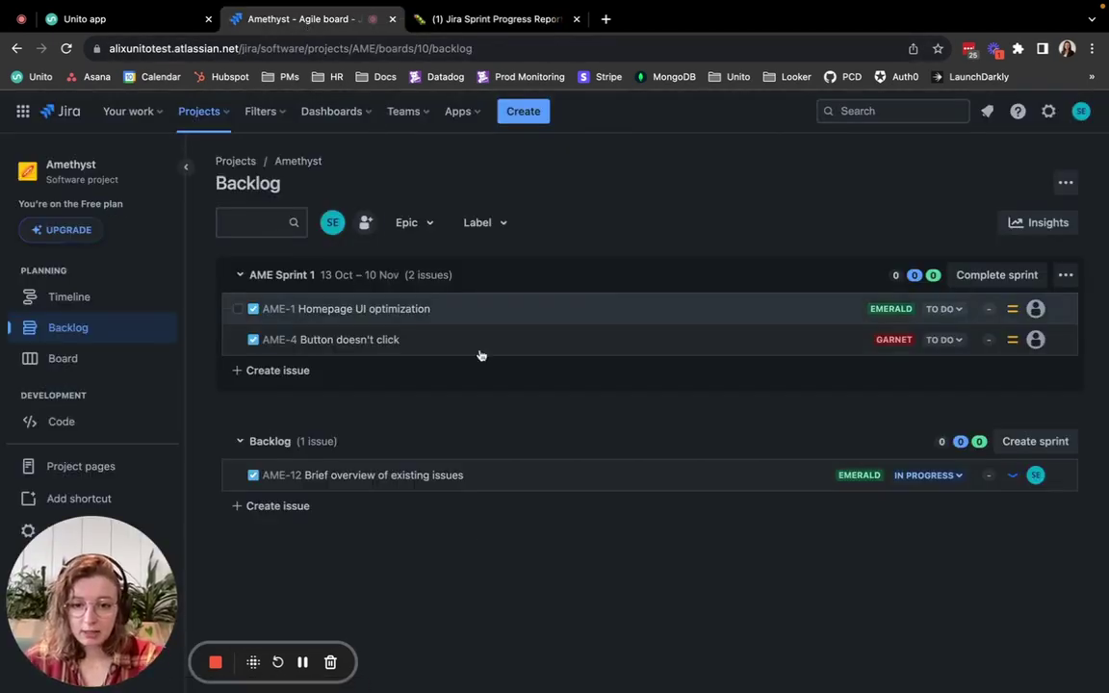
Step: Move AME-12 "Brief overview of existing issues" from the backlog into AME Sprint 1 and open the sprint board
left_click_drag(537, 481, 465, 350)
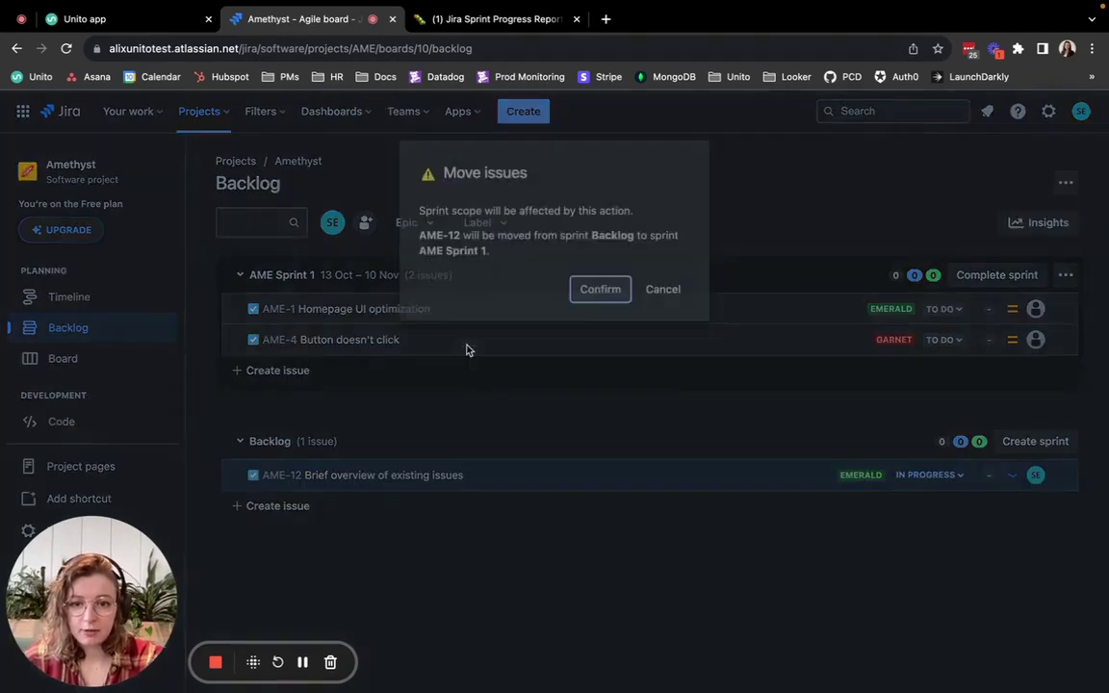
key("Return")
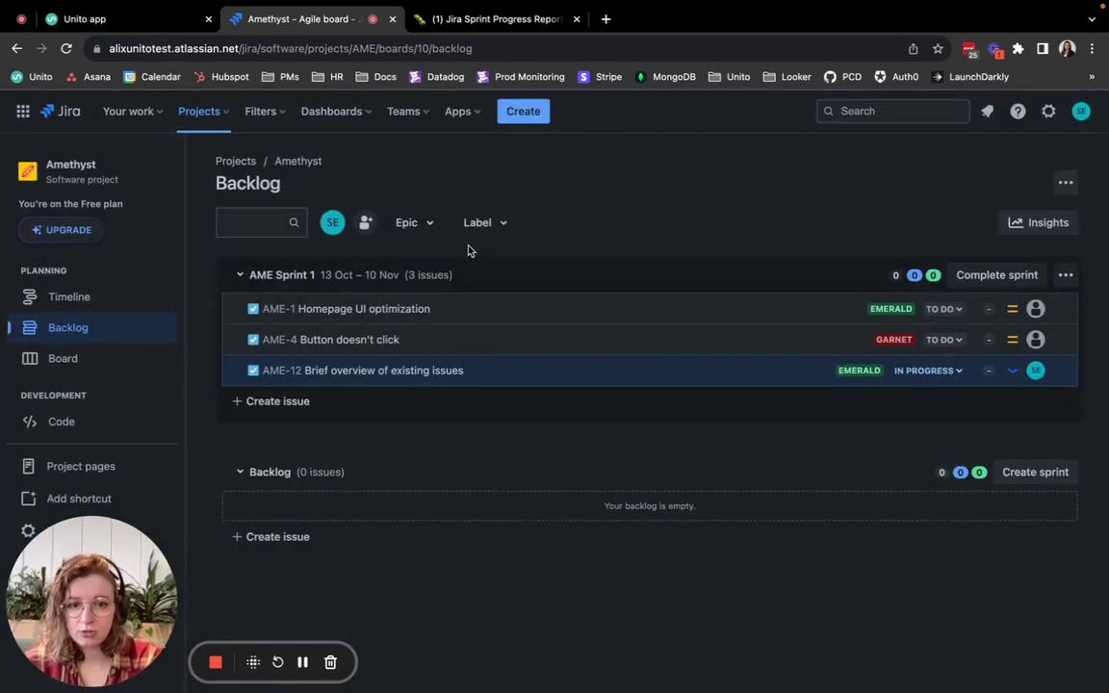
left_click(84, 358)
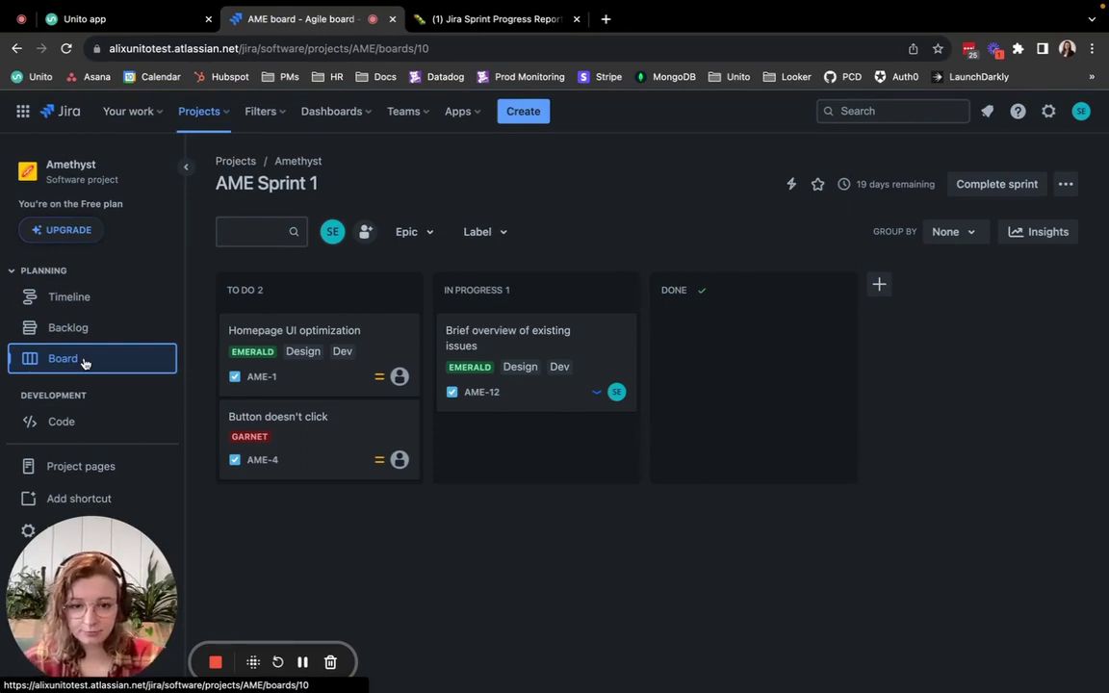
Step: Open the AME-12 issue from the board, review its synced details and assignee, and close it
left_click(529, 403)
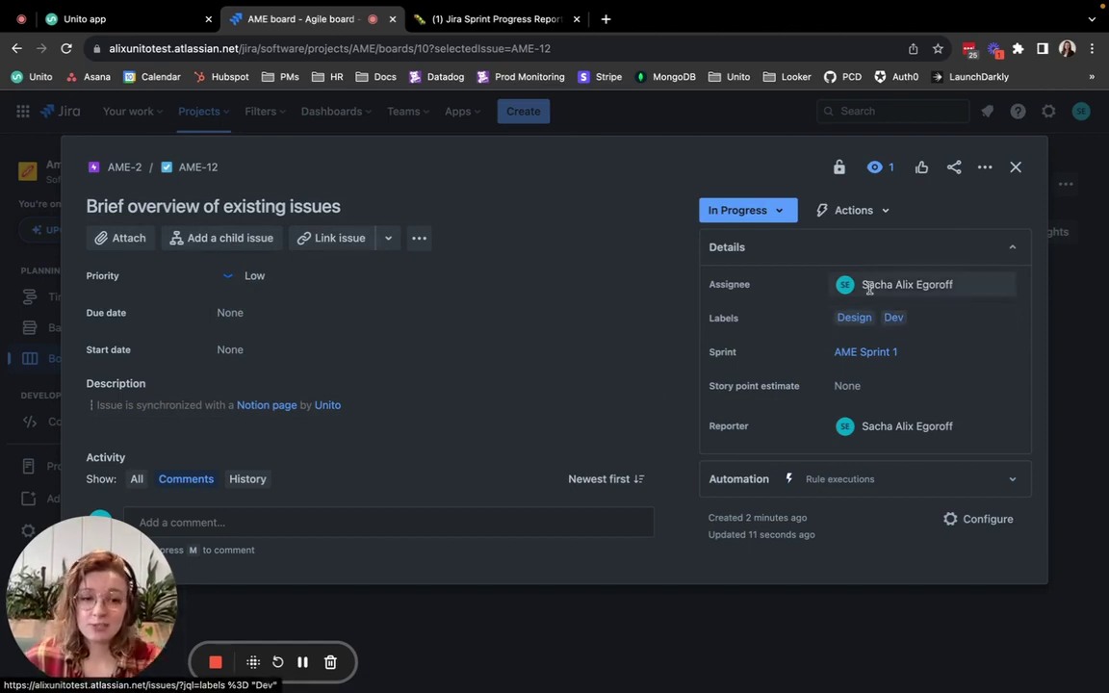
mouse_move(869, 287)
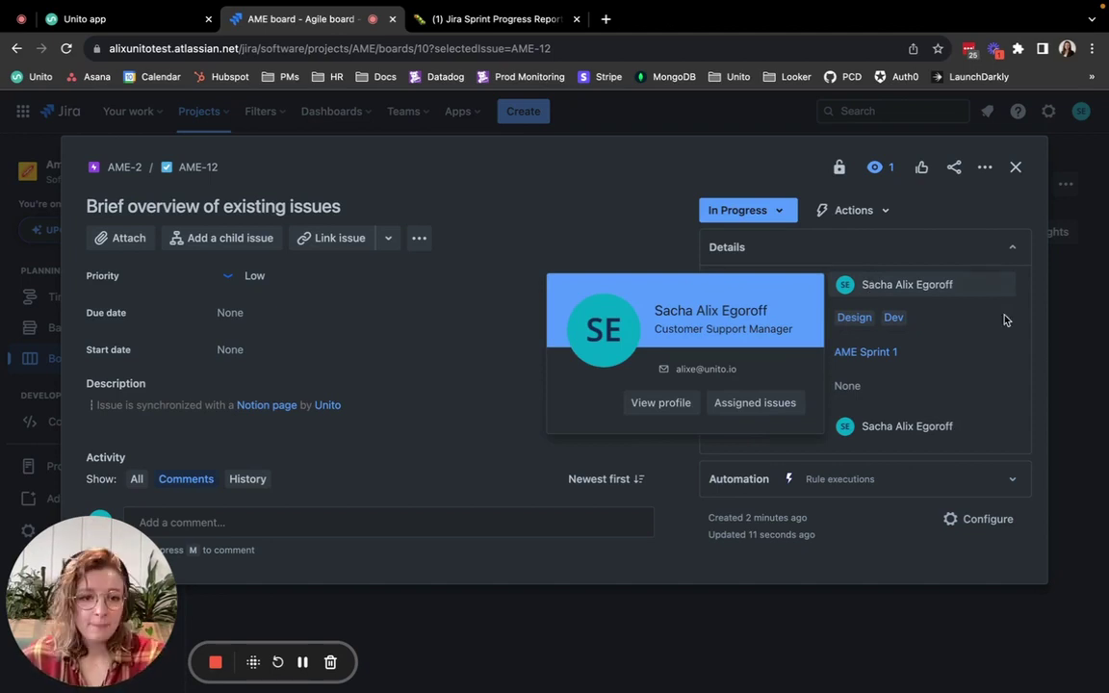
left_click(1076, 364)
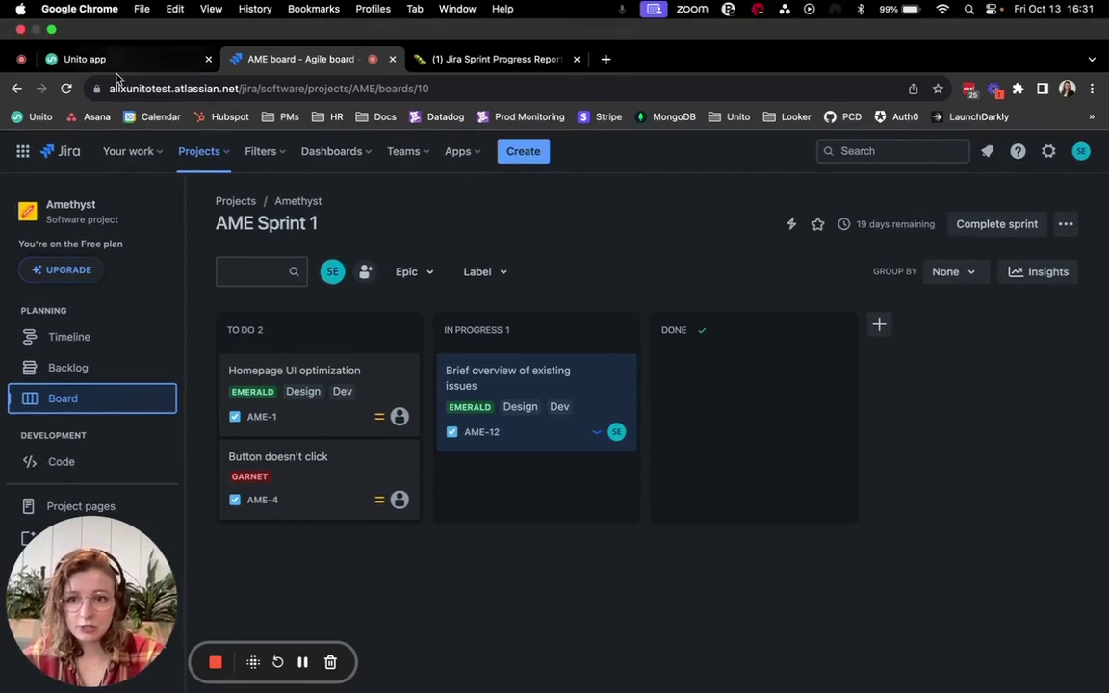
Step: Switch to Unito, remove the creation date rule from the Notion-to-Jira rules to include older pages, and save the flow
left_click(96, 19)
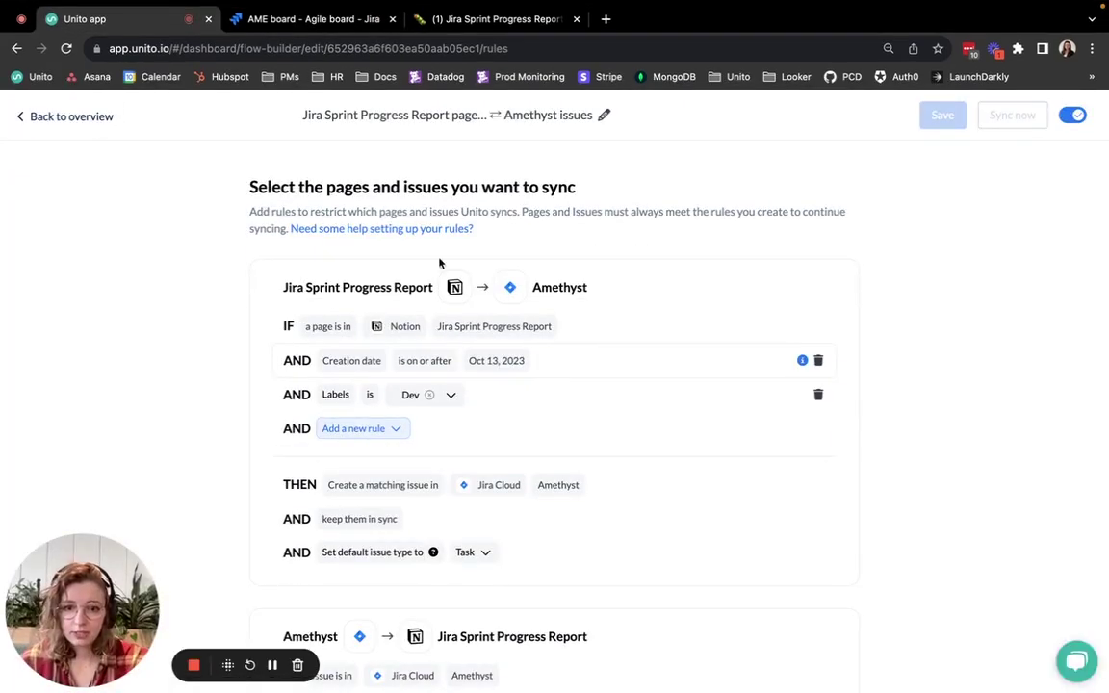
scroll(805, 315, "down", 2)
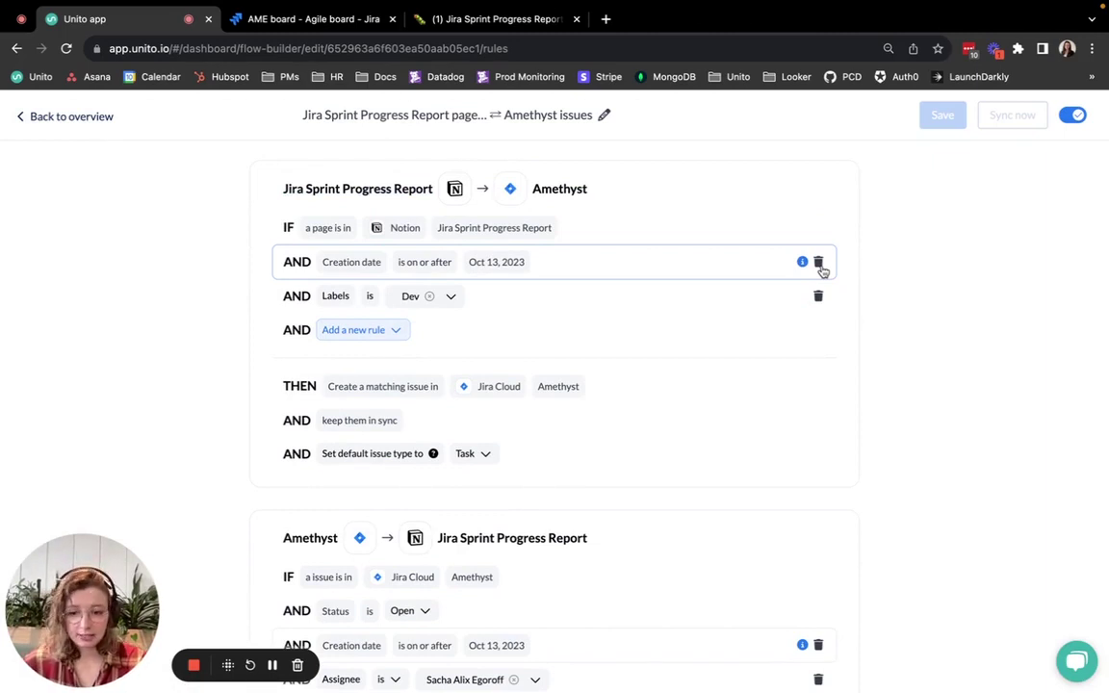
left_click(820, 264)
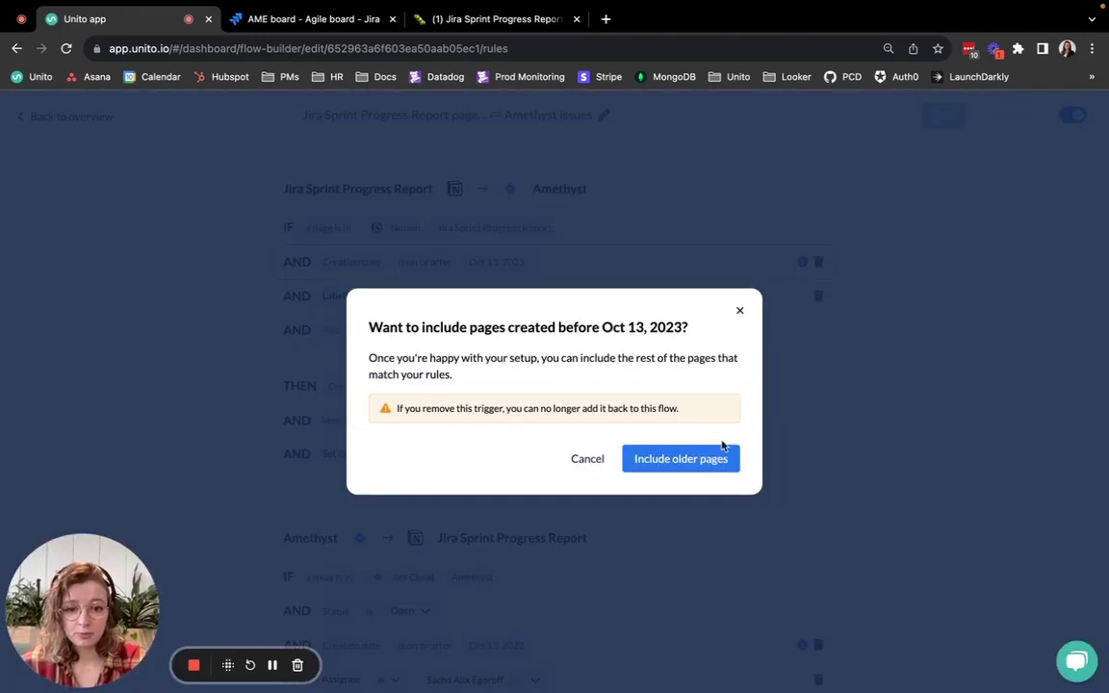
left_click(711, 460)
scroll(915, 337, "up", 2)
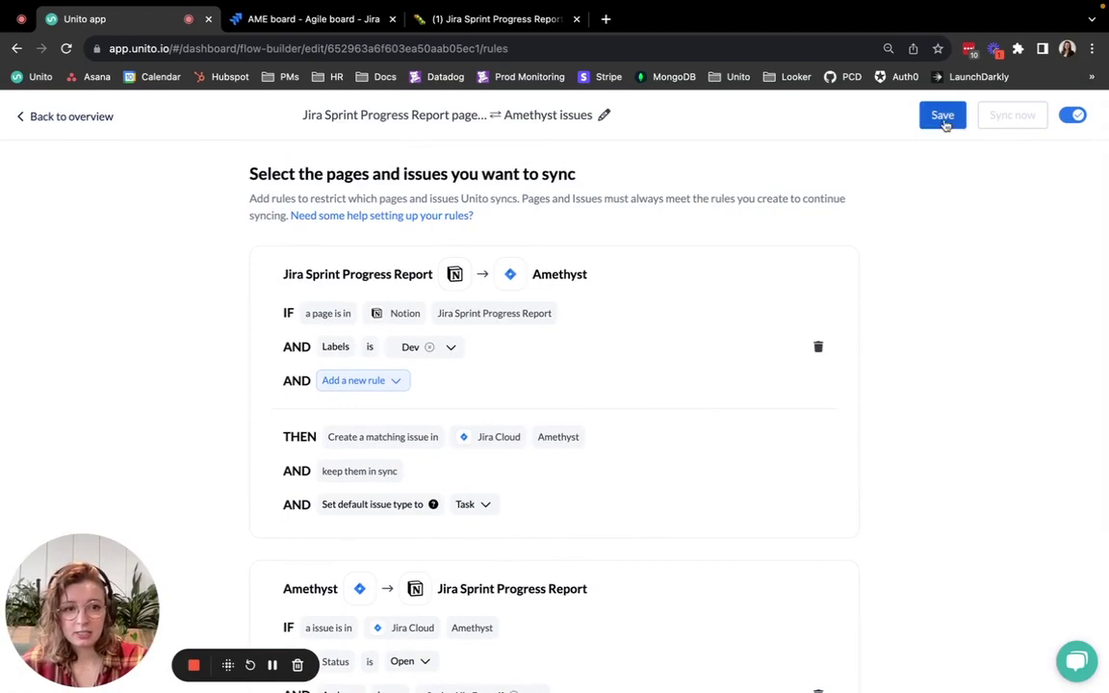
left_click(942, 115)
left_click(692, 477)
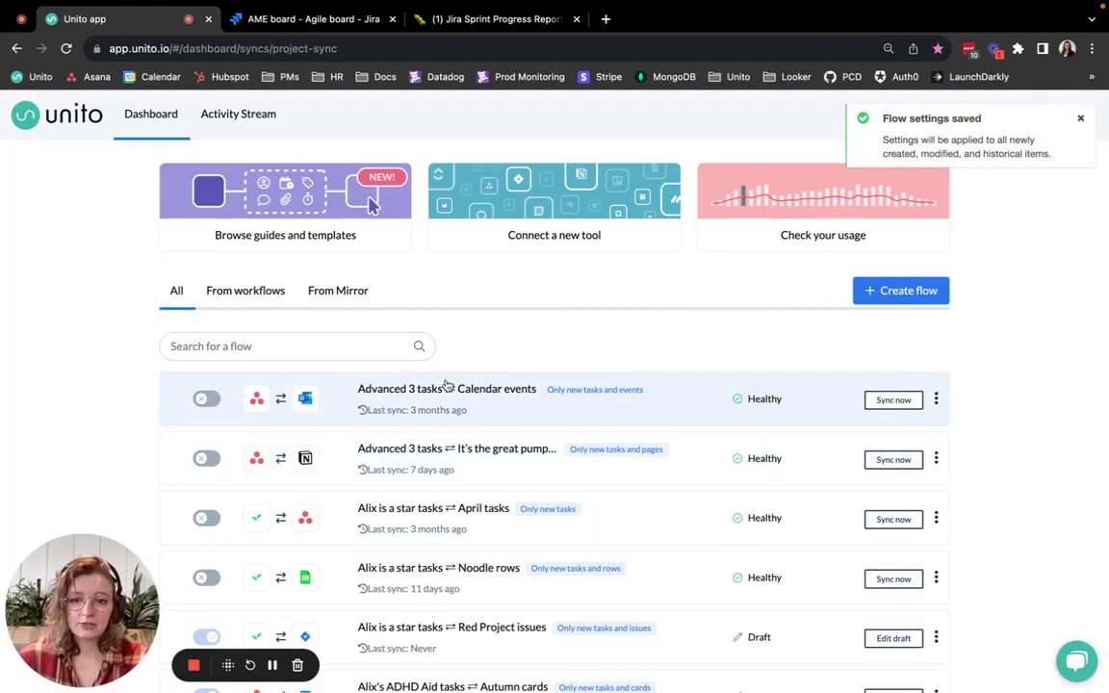
Step: Search the flows for "ame", open the Jira Sprint Progress Report–Amethyst flow, and switch to the Notion sprint report
left_click(372, 350)
type("ame")
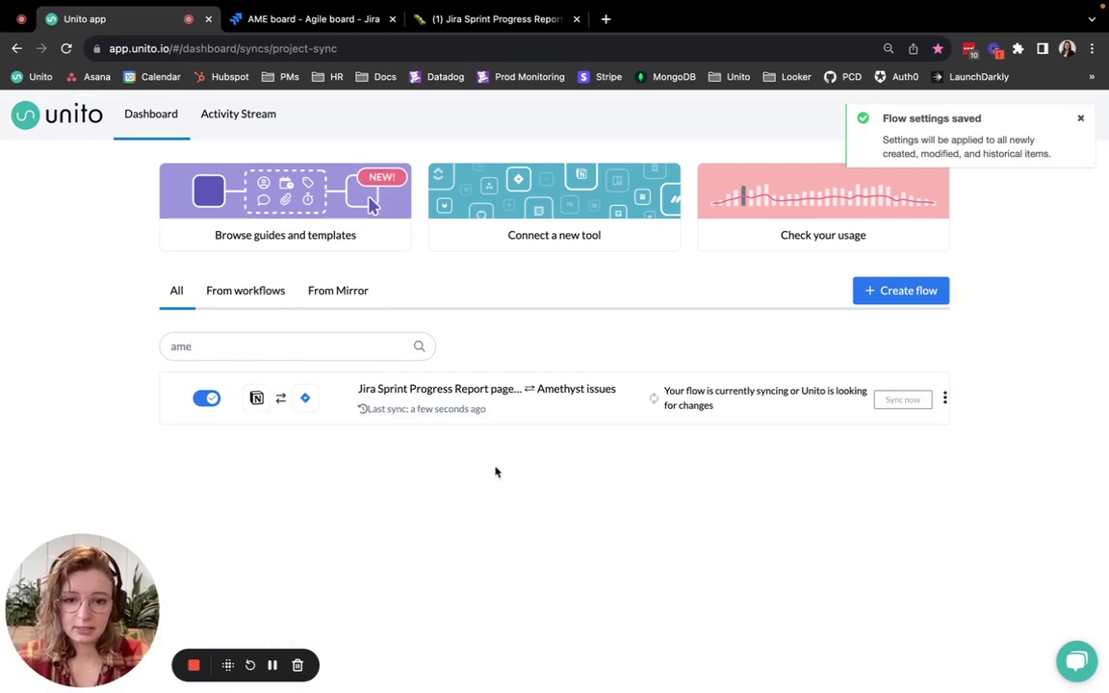
left_click(502, 390)
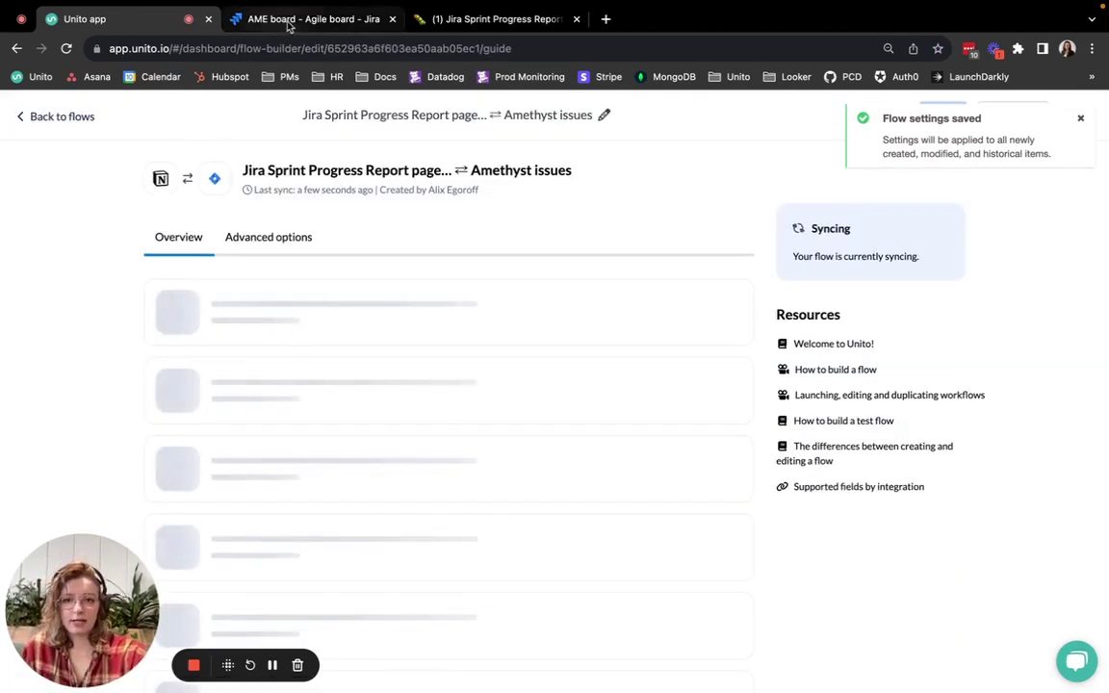
left_click(491, 18)
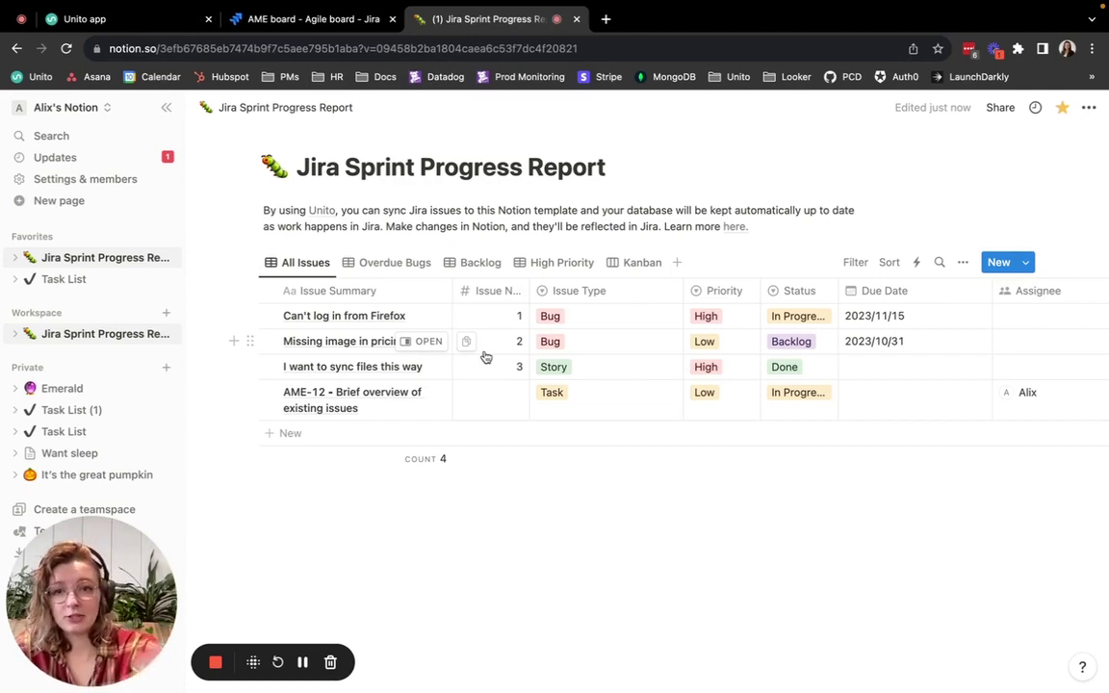
Step: Switch to the Amethyst board in Jira and assign the "Homepage UI optimization" issue to yourself
left_click(306, 19)
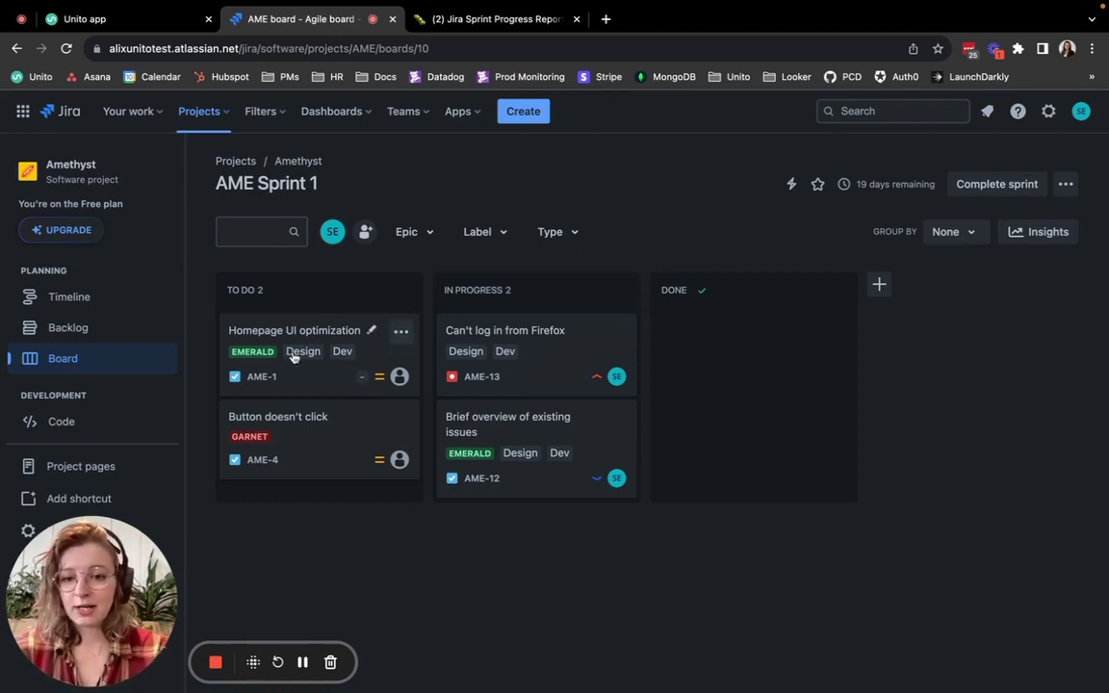
left_click(400, 377)
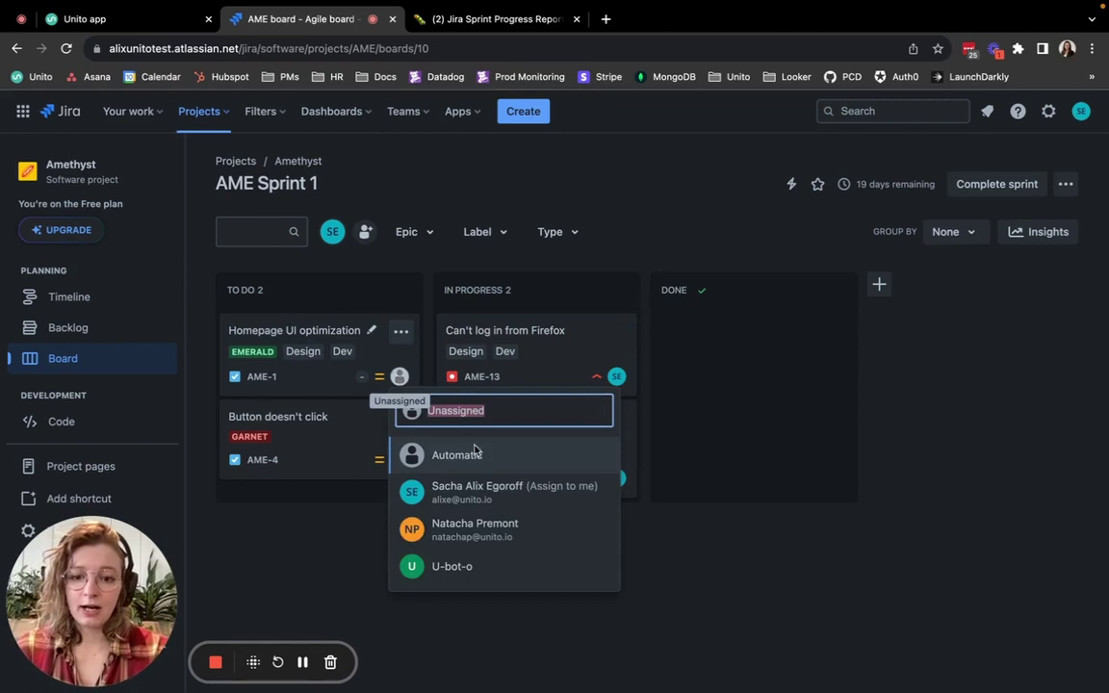
left_click(481, 491)
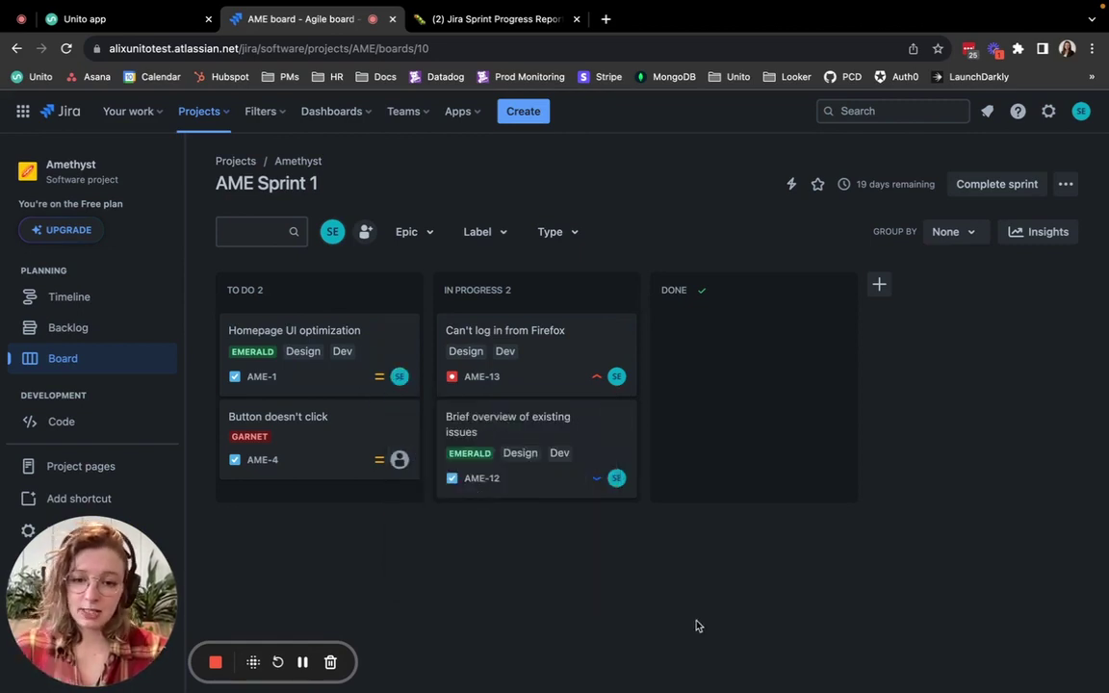
Step: Switch to the Notion sprint report and examine the issue rows synced from Jira across all their fields
key("ctrl+Tab")
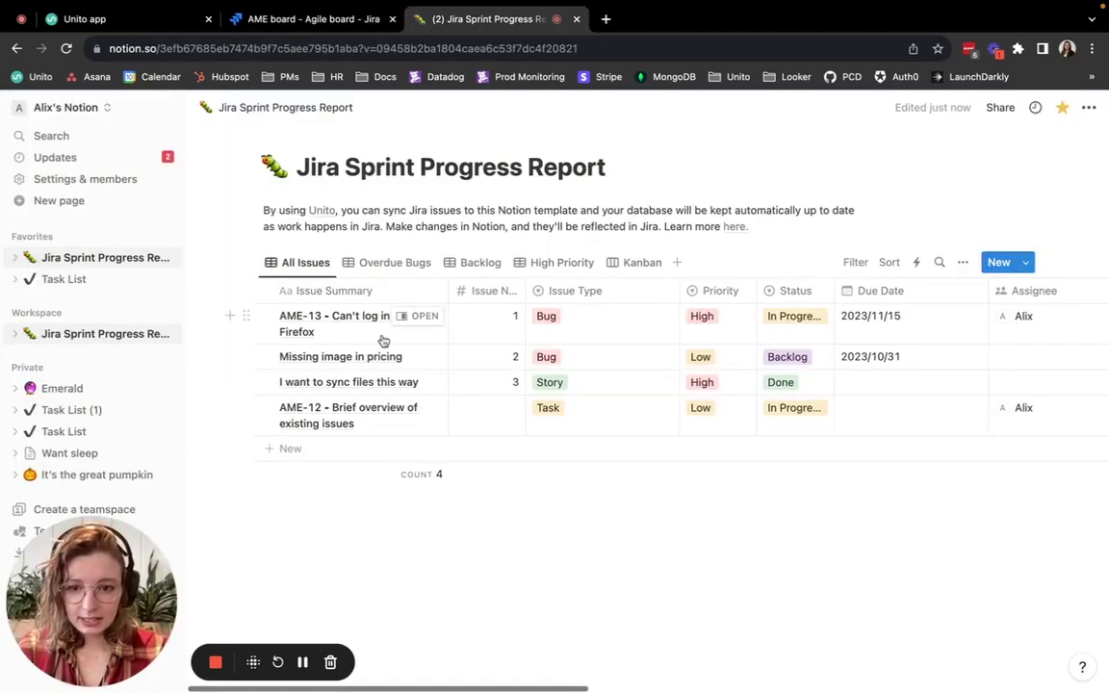
scroll(497, 347, "right", 5)
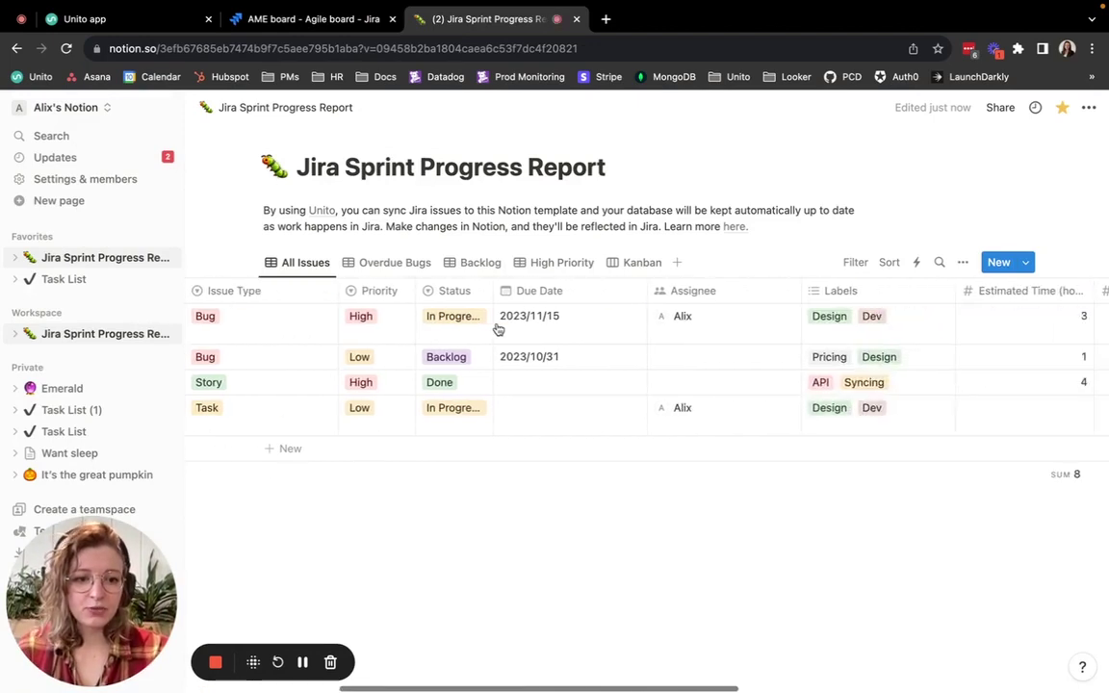
scroll(885, 322, "left", 5)
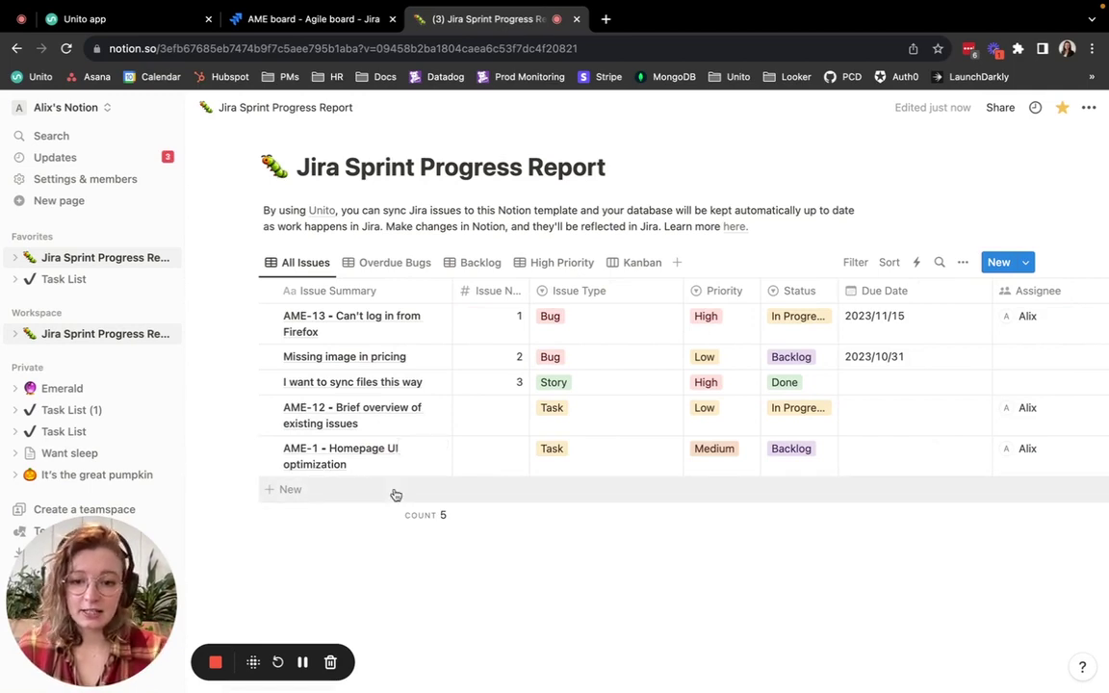
scroll(468, 502, "right", 8)
scroll(467, 502, "left", 8)
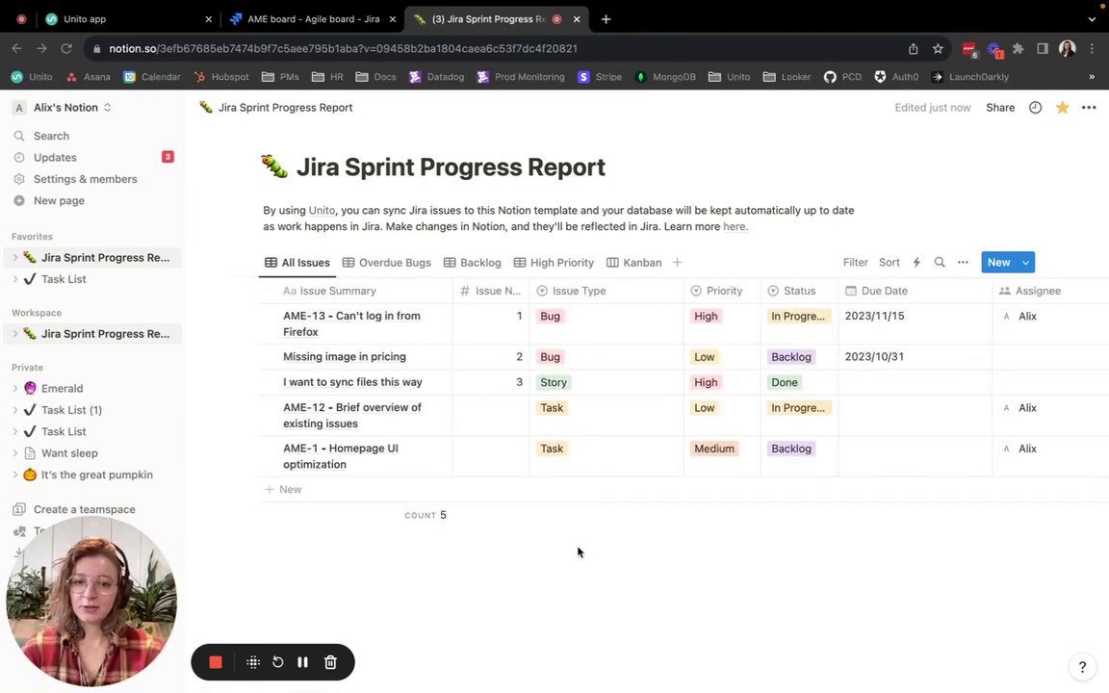